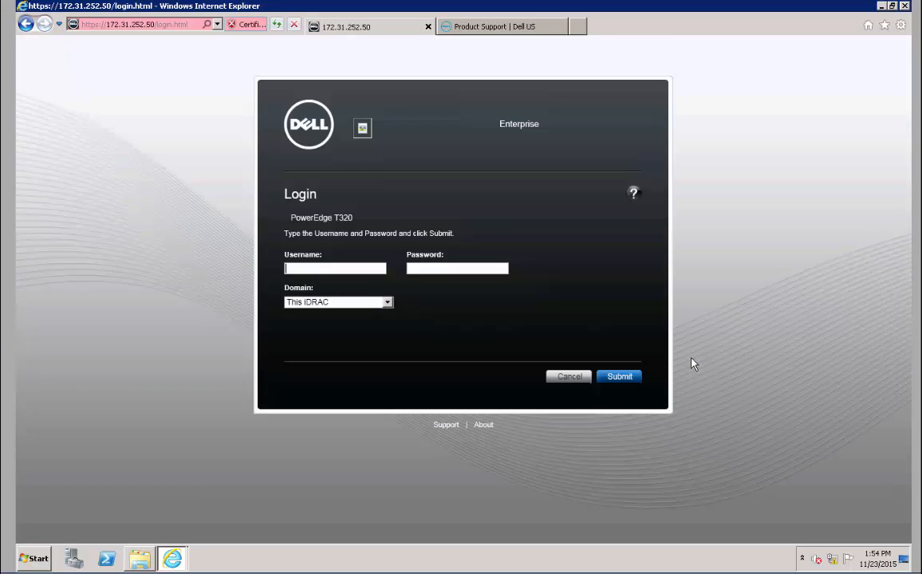
Sign in to iDRAC7 as root with the default password, choosing to keep the default password
type("root")
key("Tab")
type("calvin")
key("Return")
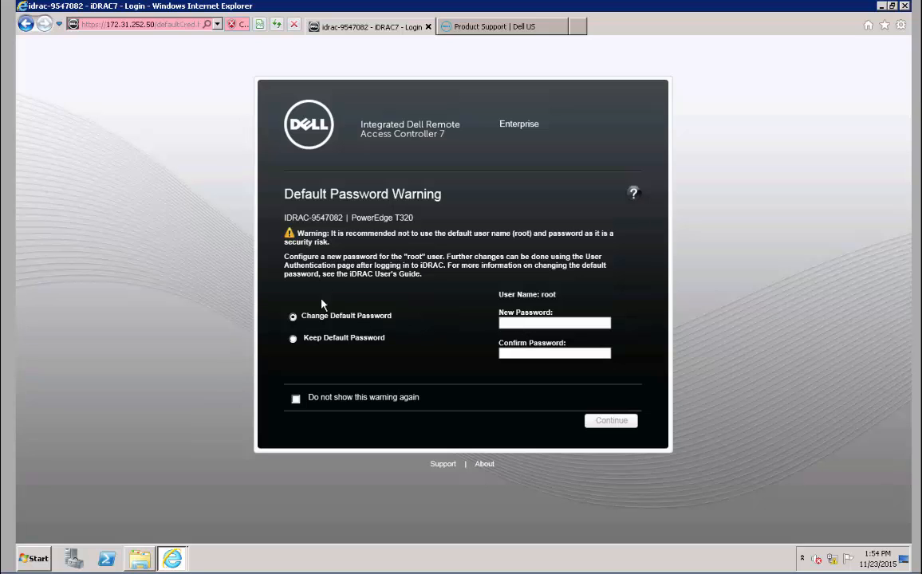
left_click(292, 338)
left_click(612, 423)
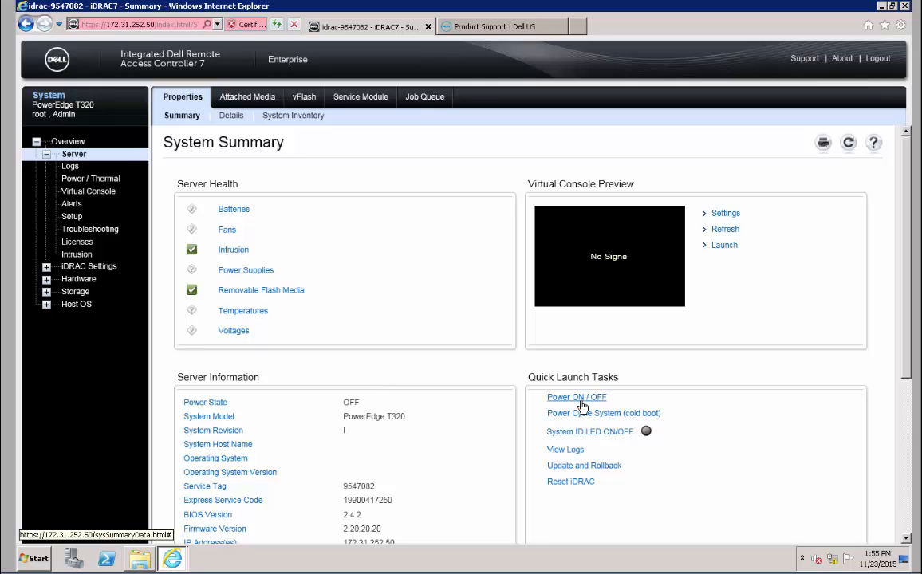
Launch the virtual console, accepting the untrusted certificate prompt
left_click_drag(342, 402, 366, 405)
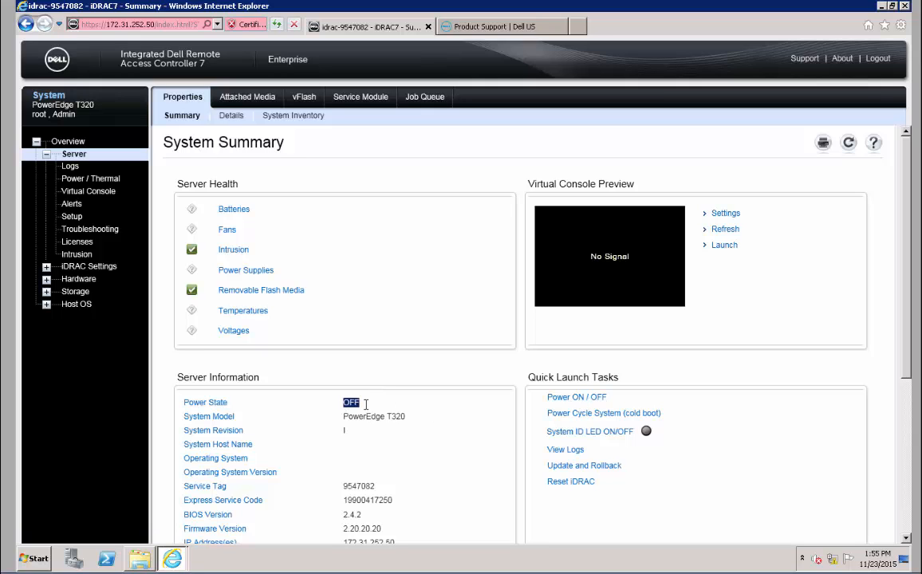
left_click(656, 376)
left_click(725, 245)
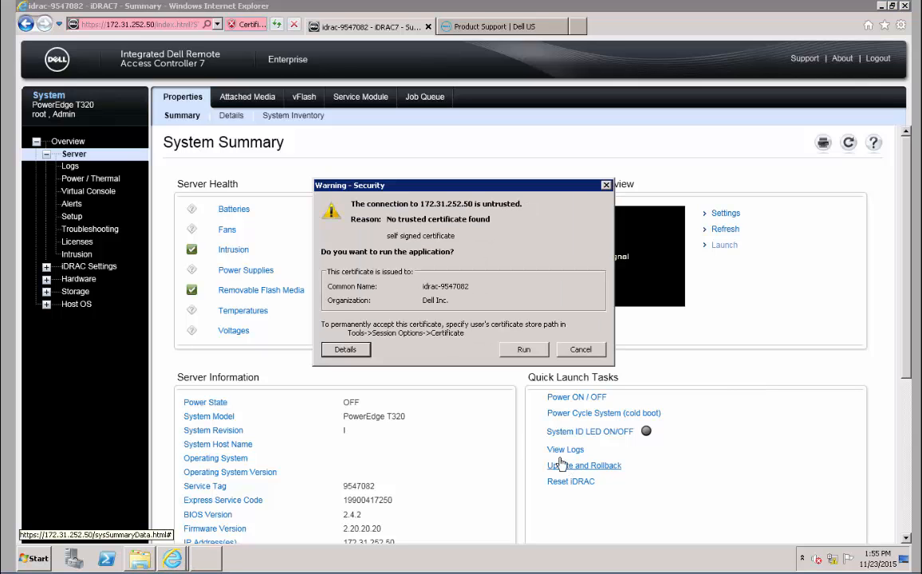
left_click(524, 349)
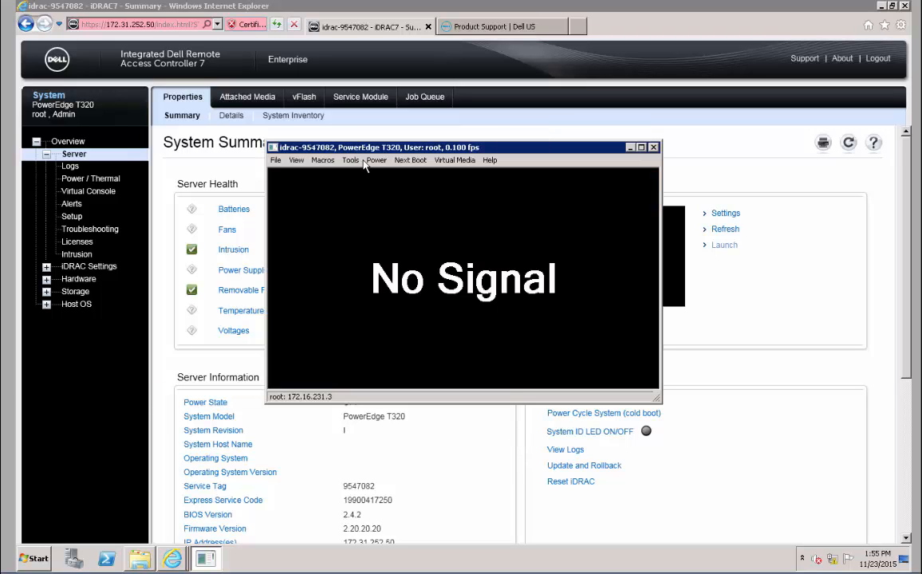
Set the server's next boot device to Lifecycle Controller
left_click(377, 161)
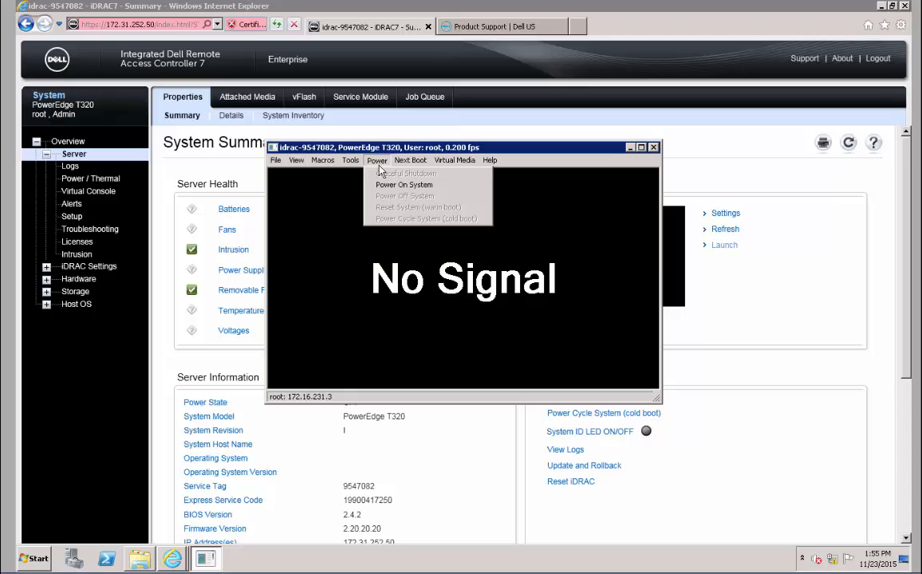
mouse_move(415, 164)
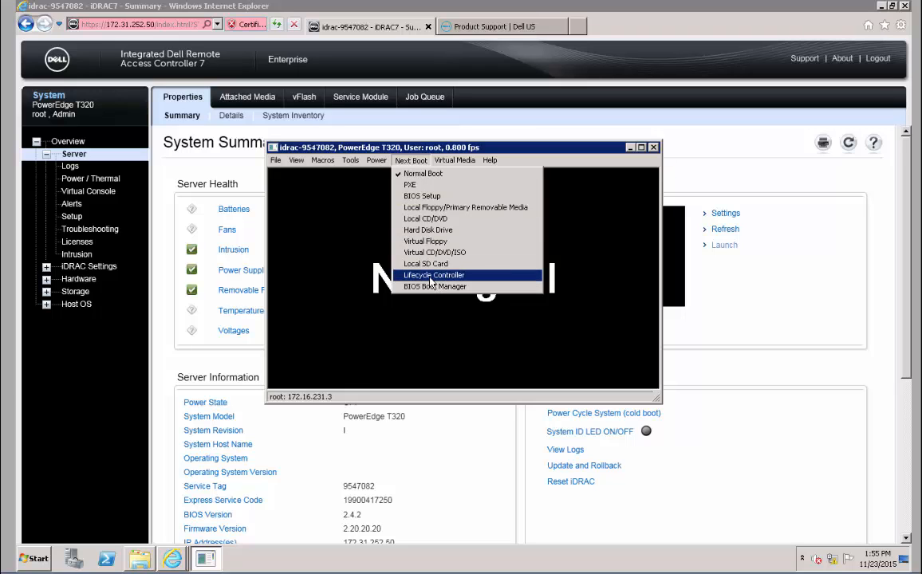
left_click(430, 275)
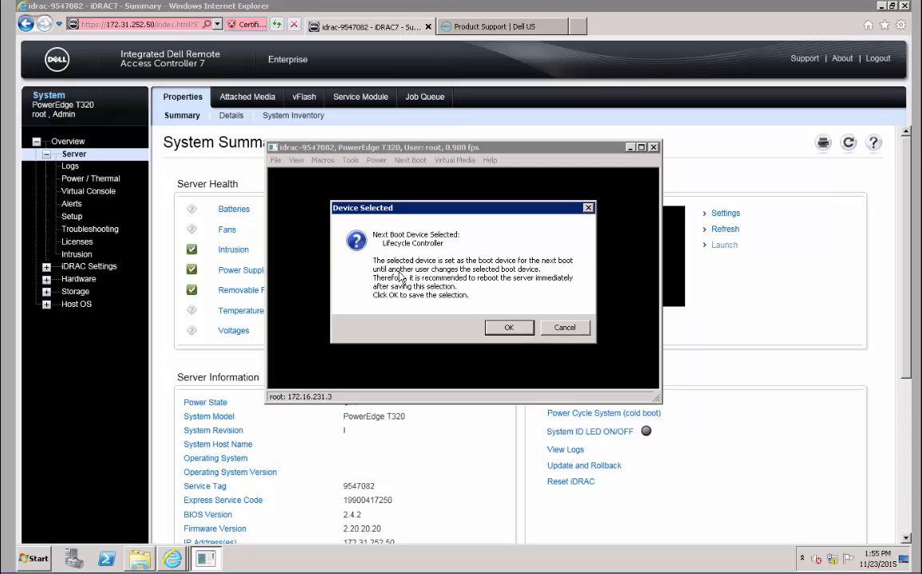
left_click(510, 328)
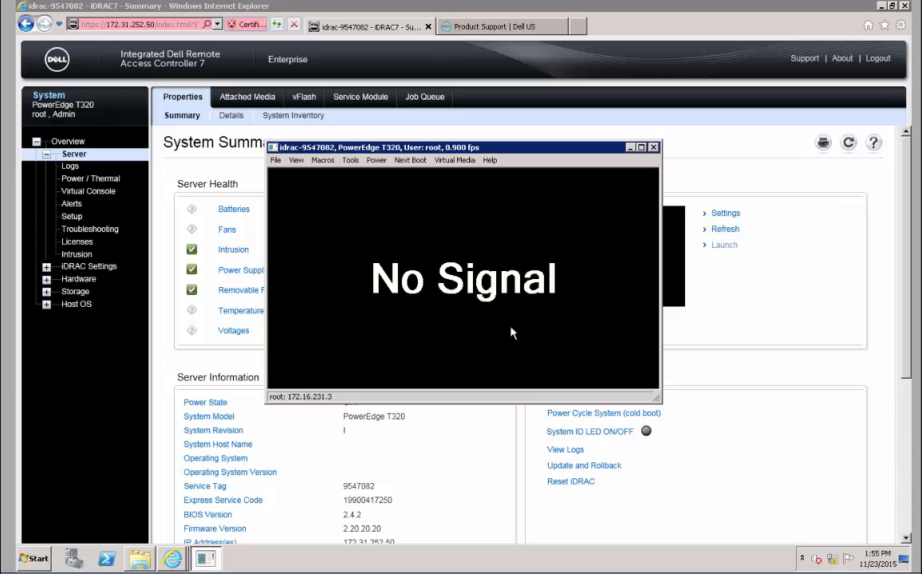
left_click(409, 161)
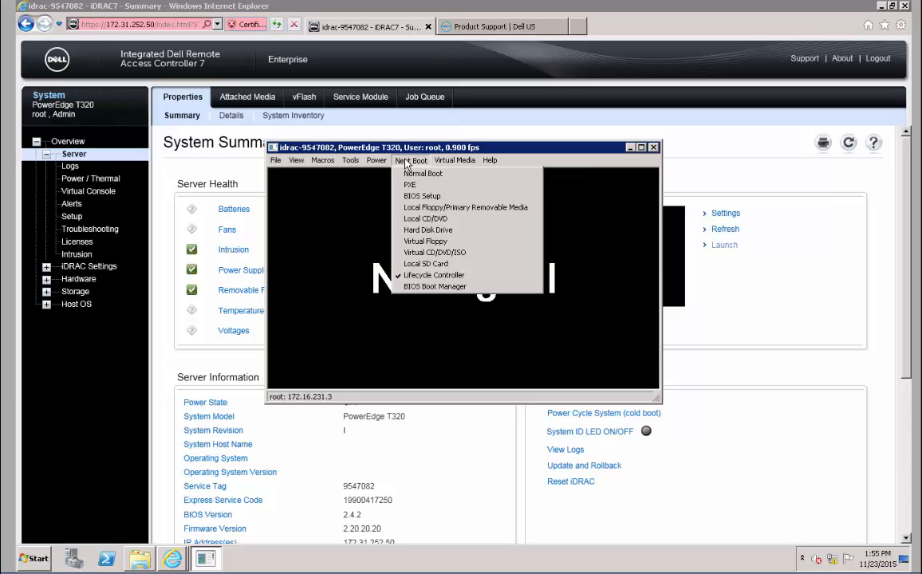
Power on the server and confirm
mouse_move(375, 161)
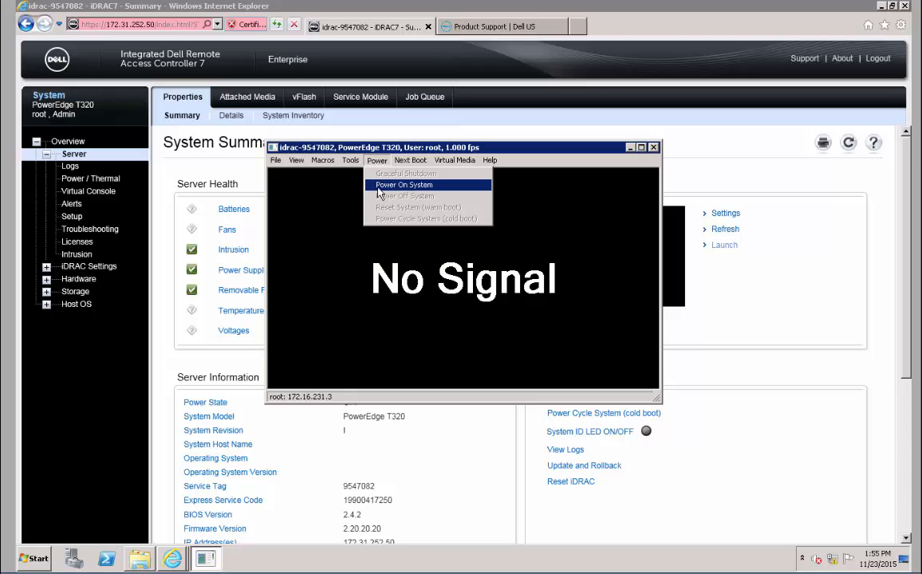
left_click(383, 185)
left_click(480, 304)
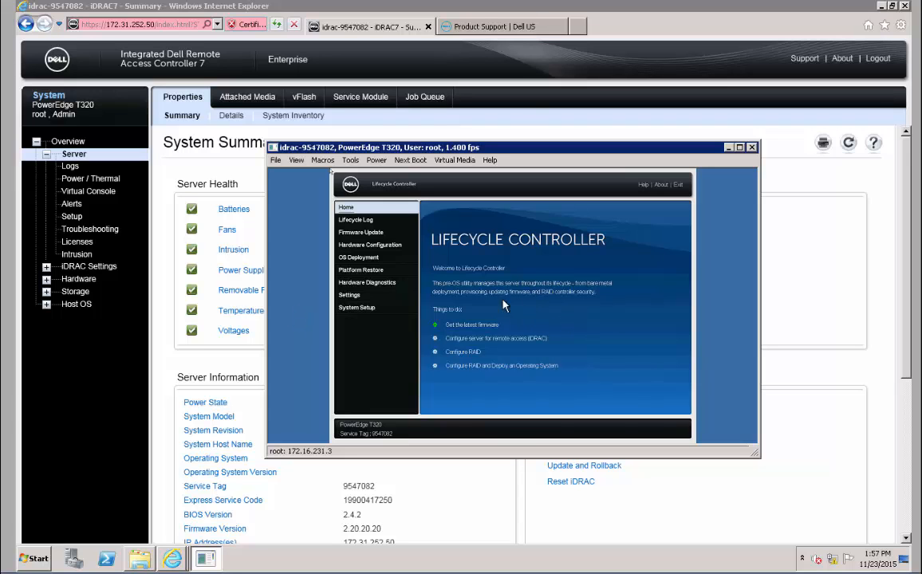
Once Lifecycle Controller has booted, switch to the 'Product Support | Dell US' browser tab
left_click(447, 26)
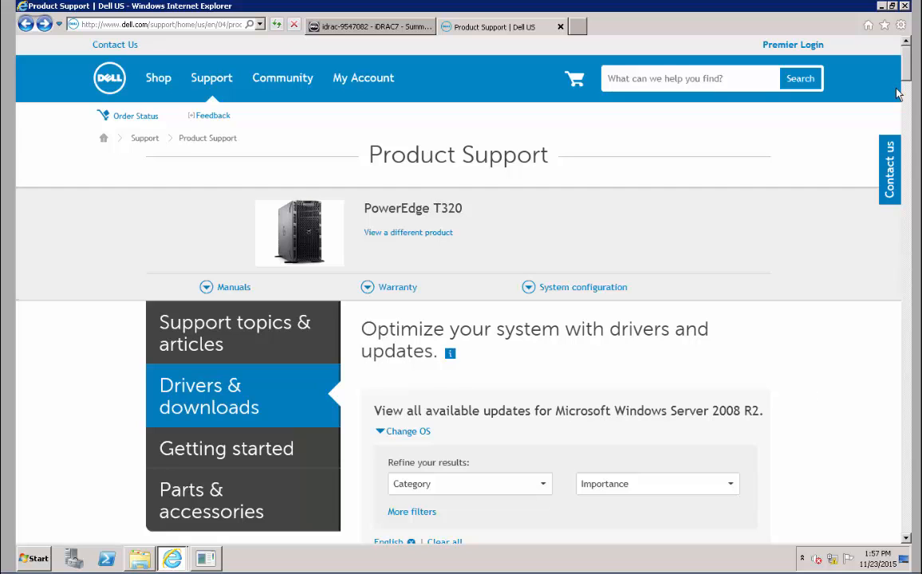
Collapse the Firmware list and highlight the 32-bit and 64-bit Server Update Utility titles
left_click_drag(906, 67, 910, 92)
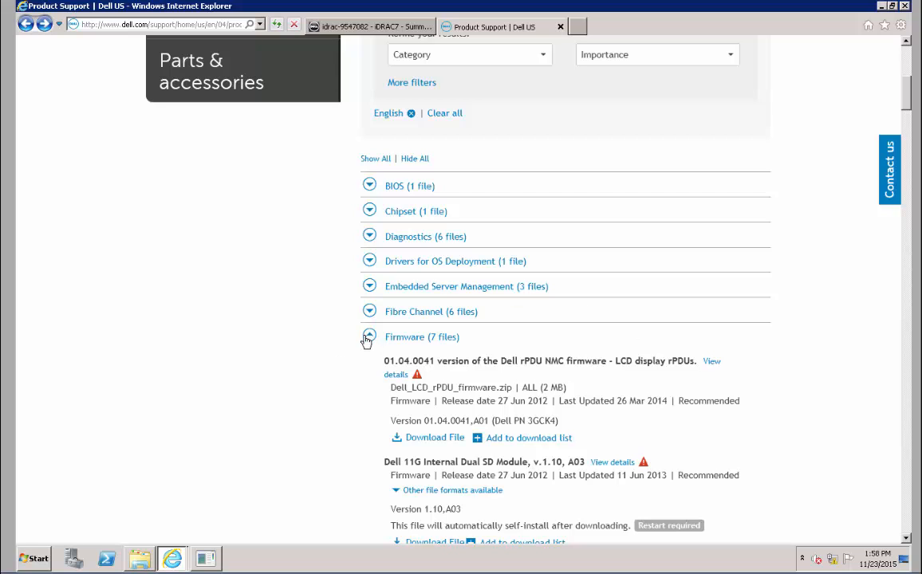
left_click(370, 336)
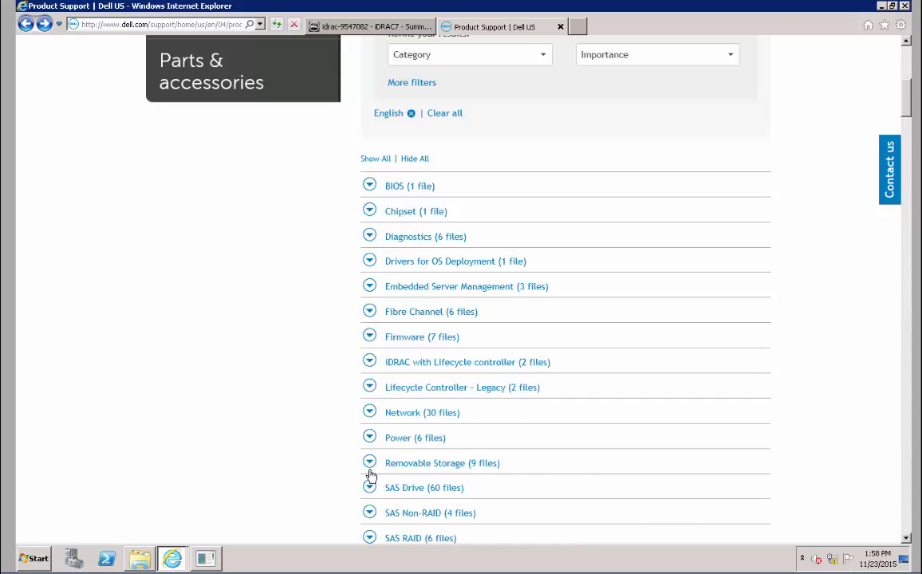
scroll(371, 474, "down", 3)
scroll(369, 476, "down", 1)
scroll(367, 475, "down", 3)
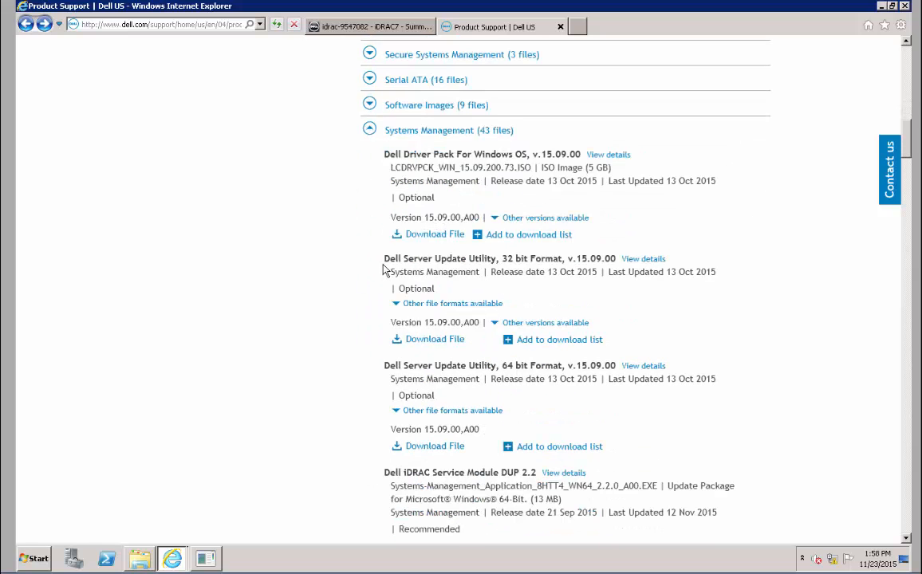
left_click_drag(384, 259, 529, 259)
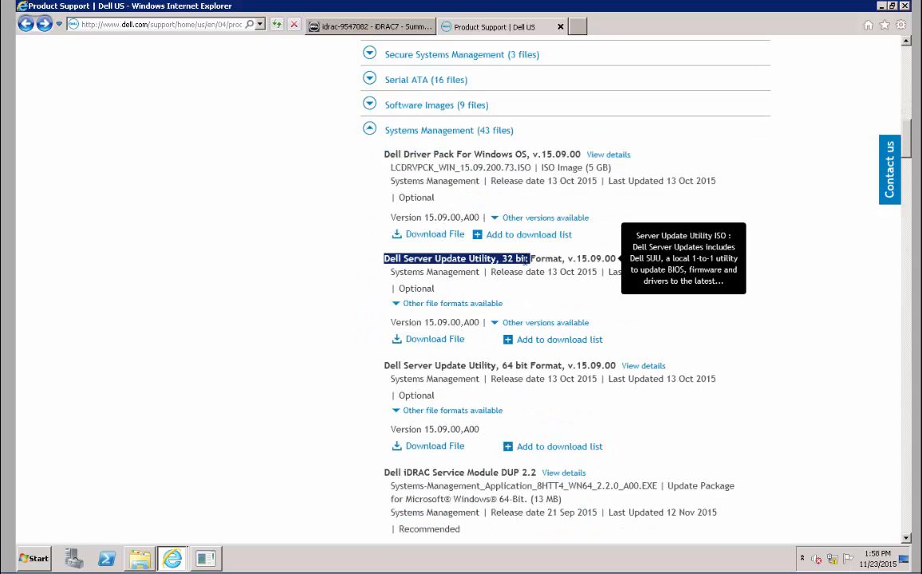
left_click_drag(385, 365, 556, 363)
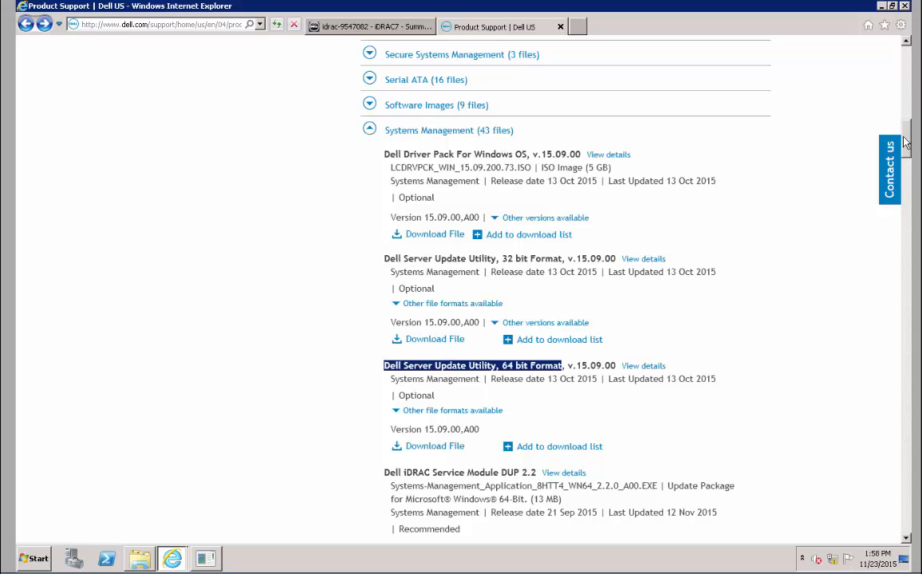
Highlight the 64-bit OpenManage Server Administrator download and bring up the D:\Source folder
scroll(906, 151, "down", 3)
left_click_drag(907, 152, 908, 252)
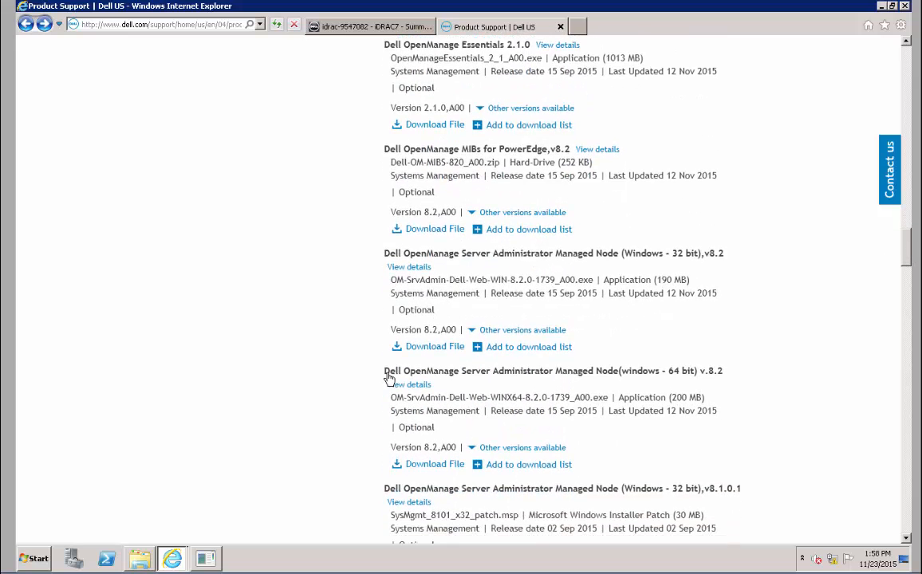
left_click_drag(386, 371, 724, 369)
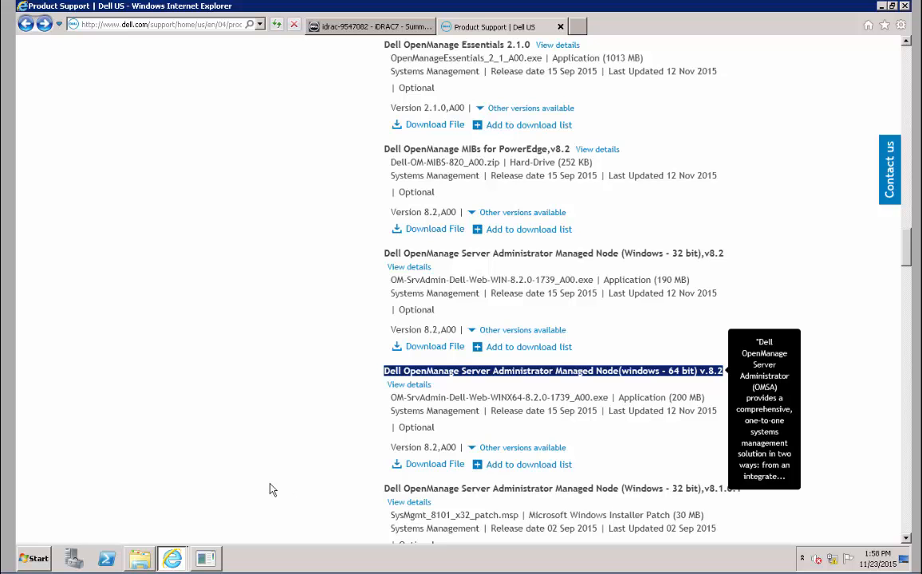
left_click(139, 558)
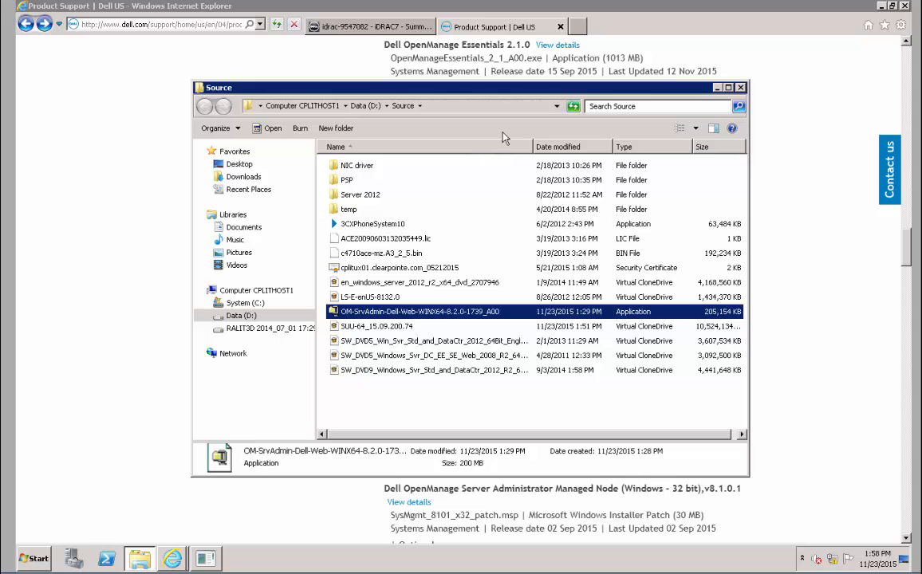
Close the Source folder, return to the iDRAC summary tab, and bring the Lifecycle Controller console forward
left_click(717, 88)
left_click_drag(905, 250, 920, 42)
left_click(377, 27)
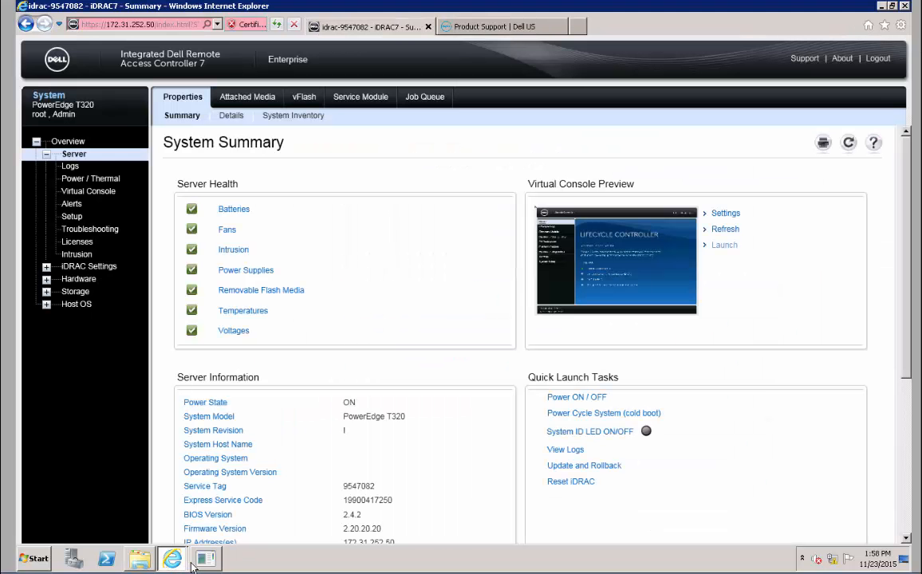
left_click(201, 561)
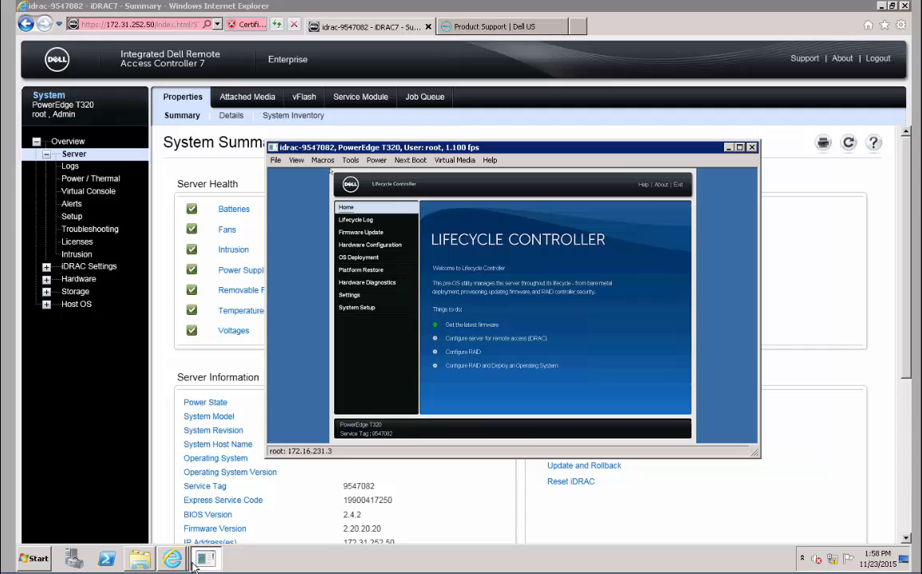
Maximize the virtual console and start 'Configure RAID and Deploy an Operating System'
left_click(740, 148)
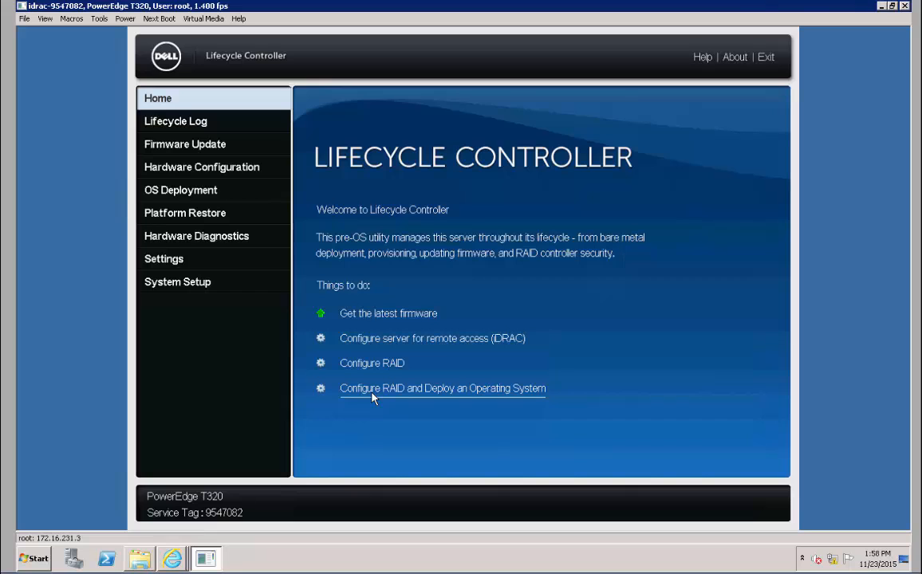
left_click(433, 398)
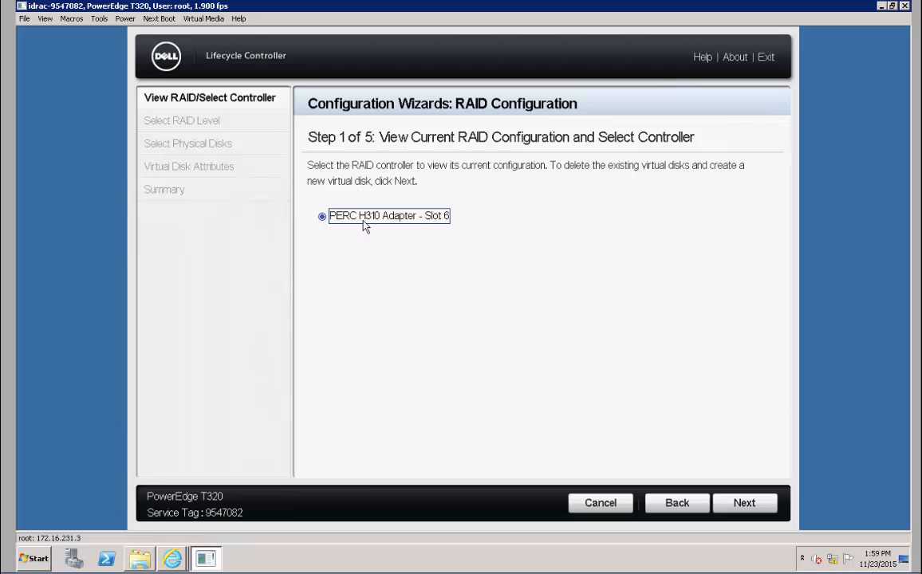
Keep the PERC H310 Adapter controller, select RAID 1, and advance to physical disk selection
left_click(741, 511)
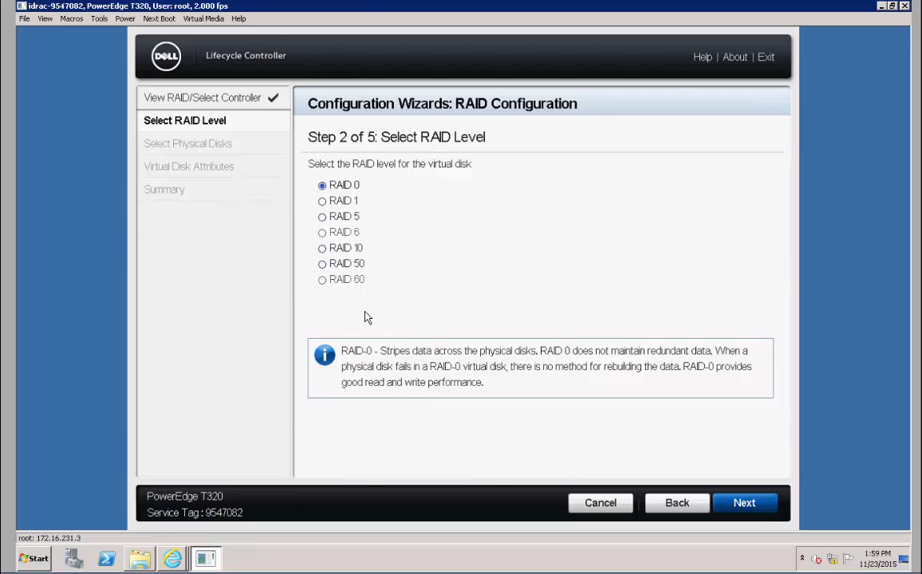
left_click(326, 201)
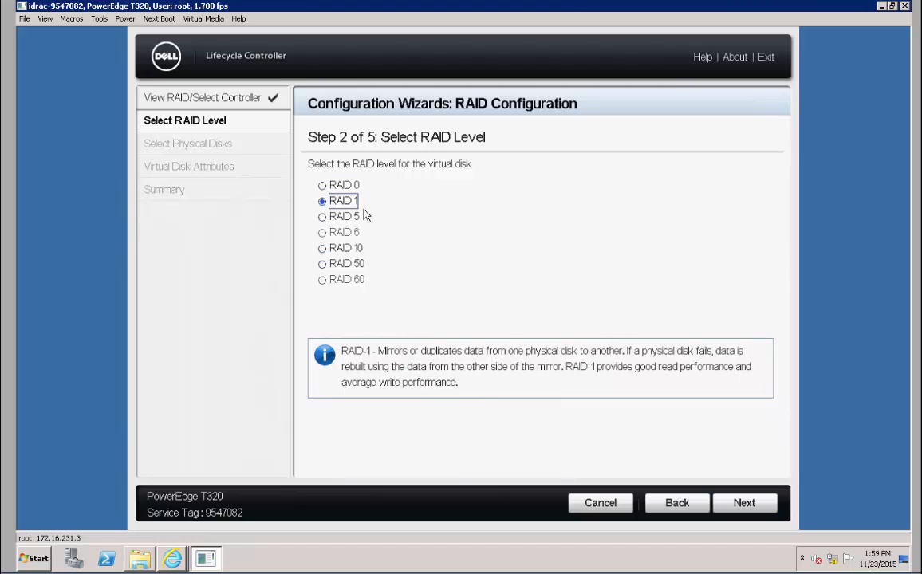
left_click(743, 503)
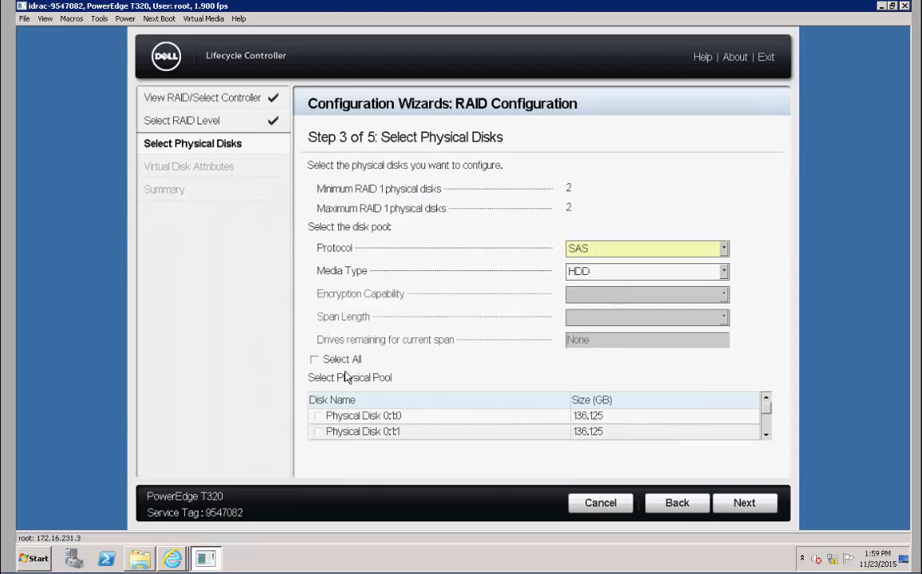
Select Physical Disks 0:1:0 and 0:1:1, clearing the not-enough-disks notice, then continue
left_click(323, 420)
left_click(396, 431)
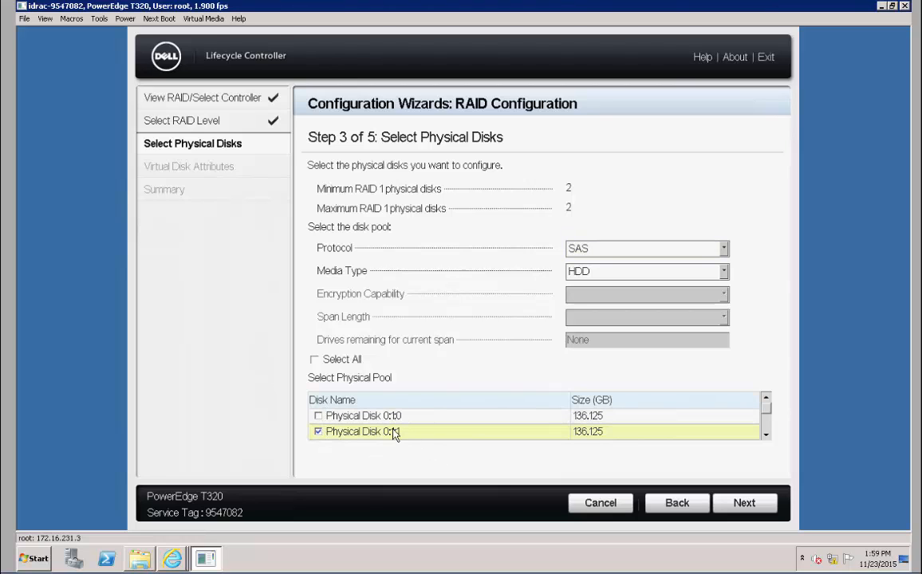
mouse_move(764, 412)
left_mouse_down()
mouse_move(765, 444)
mouse_move(764, 397)
left_mouse_up()
left_click(766, 398)
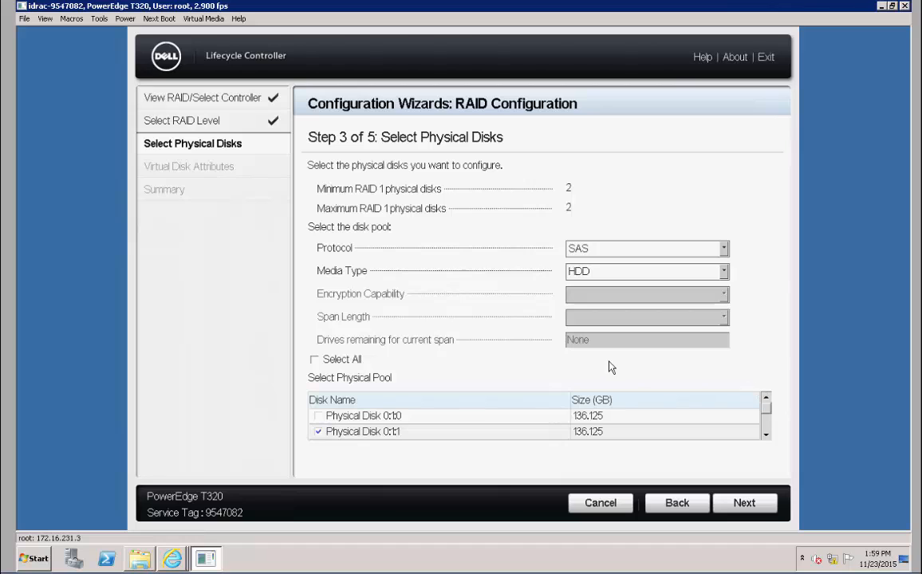
left_click(760, 511)
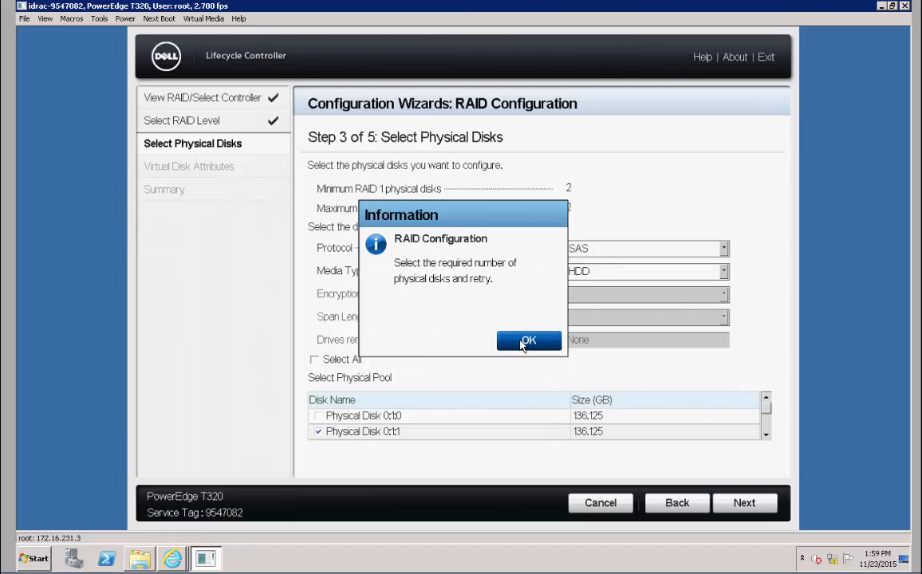
left_click(525, 342)
left_click(319, 416)
left_click(753, 509)
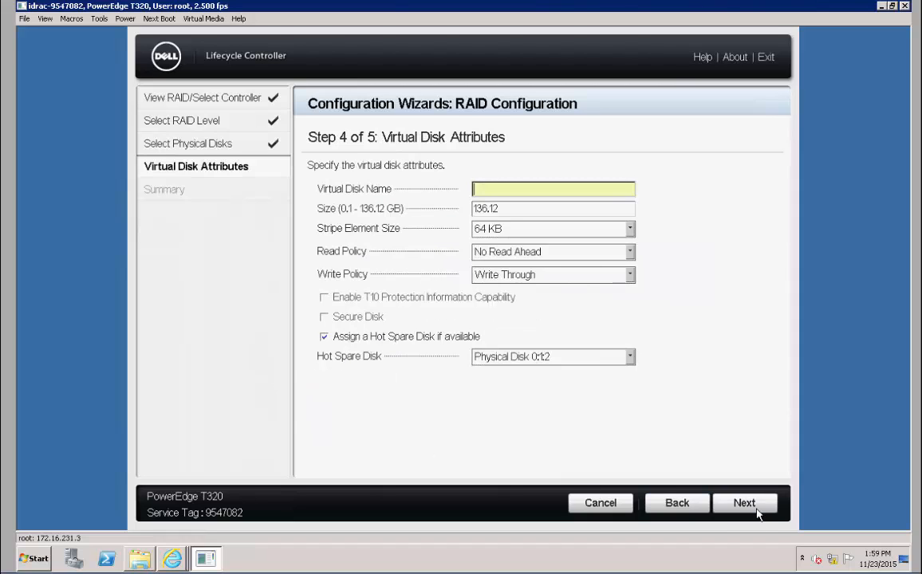
Enter 'Boot Disk' as the virtual disk name and uncheck 'Assign a Hot Spare Disk if available'
left_click(494, 193)
type("Boot Disk")
left_click(324, 337)
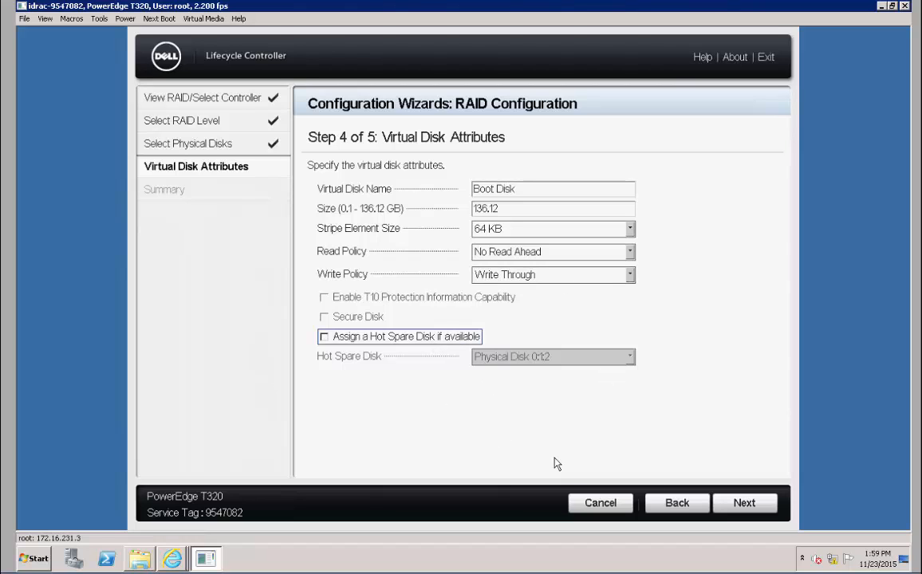
After the invalid-name warning, shorten the virtual disk name to 'Boot' and continue to the summary
left_click(745, 502)
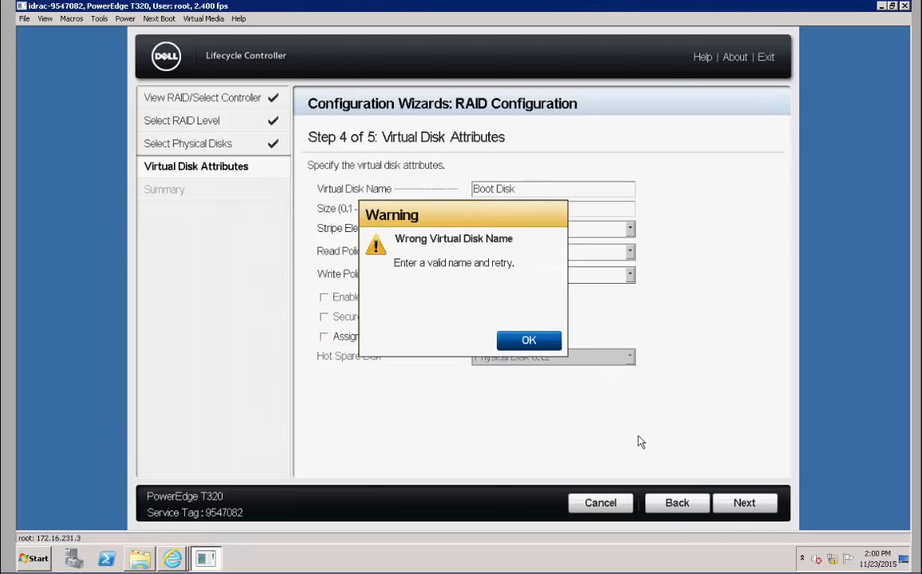
left_click(529, 341)
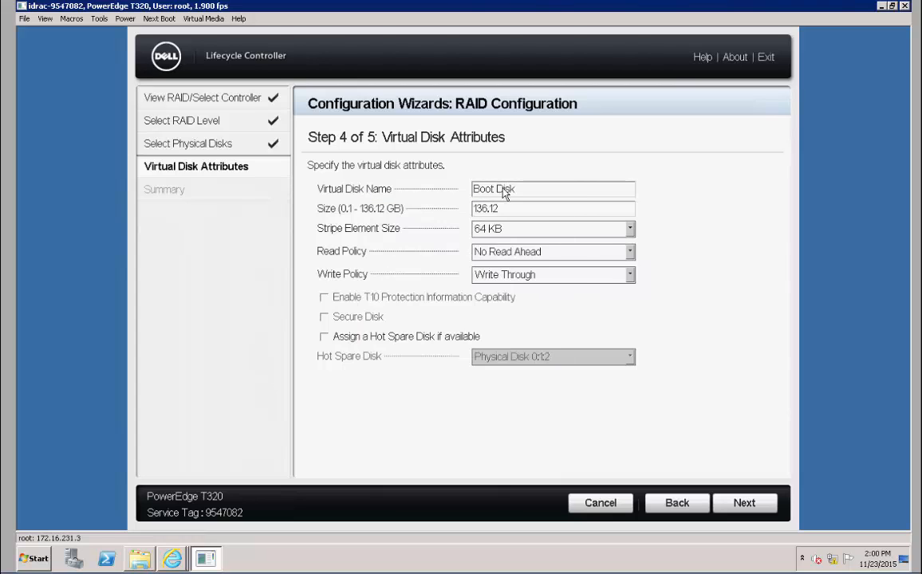
key("BackSpace")
key("BackSpace")
key("BackSpace")
key("BackSpace")
key("BackSpace")
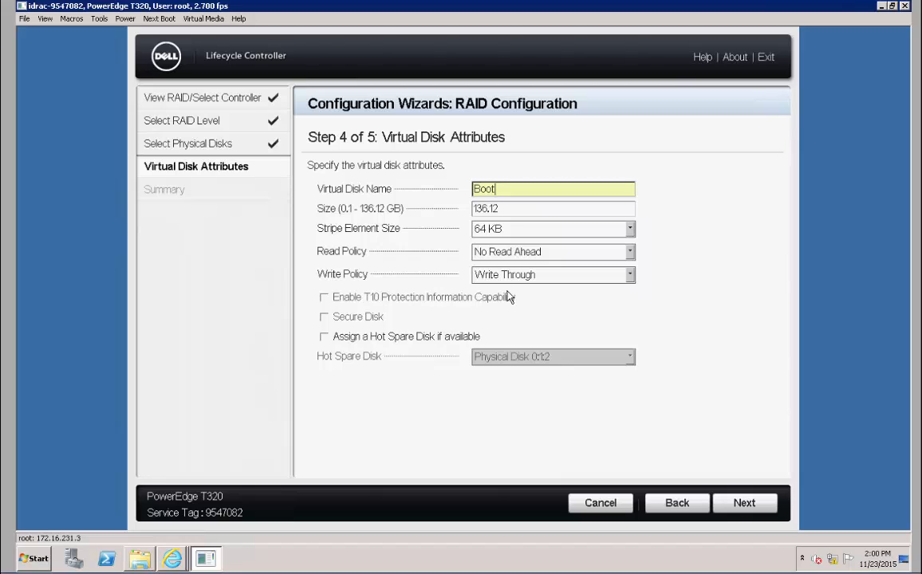
left_click(743, 503)
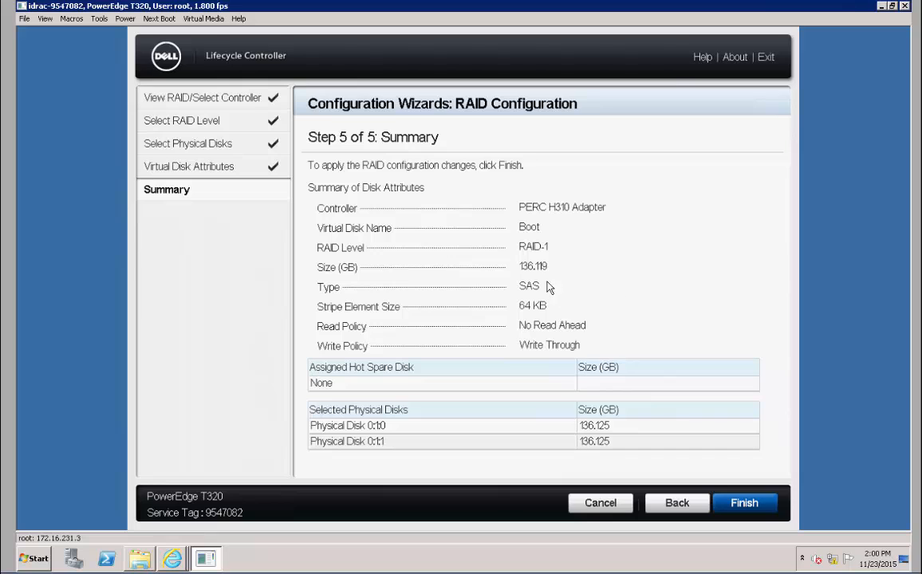
Apply the RAID 1 configuration, confirm it, and acknowledge the success message
left_click(747, 504)
left_click(512, 385)
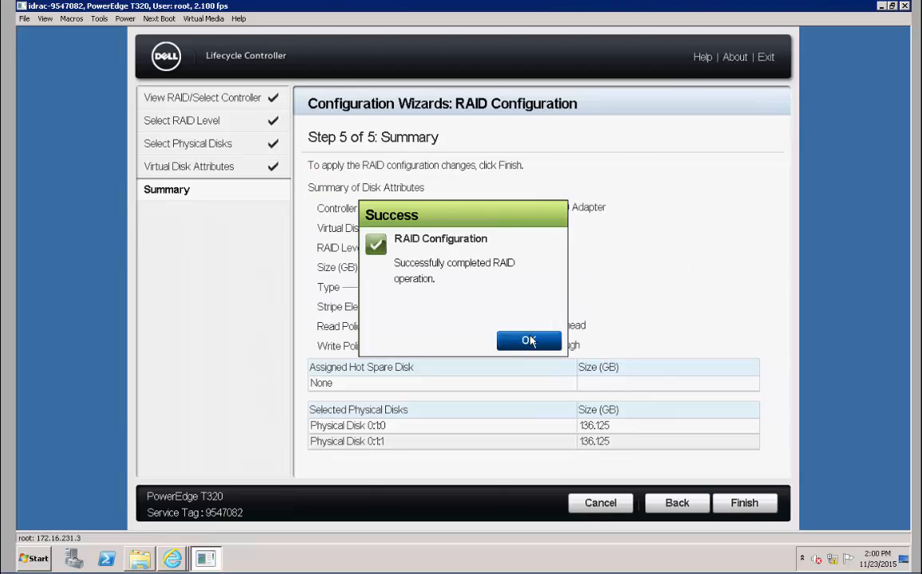
left_click(528, 341)
Choose Microsoft Windows Server 2012 R2 in BIOS mode with Manual Install and advance to Insert OS Media
left_click(750, 507)
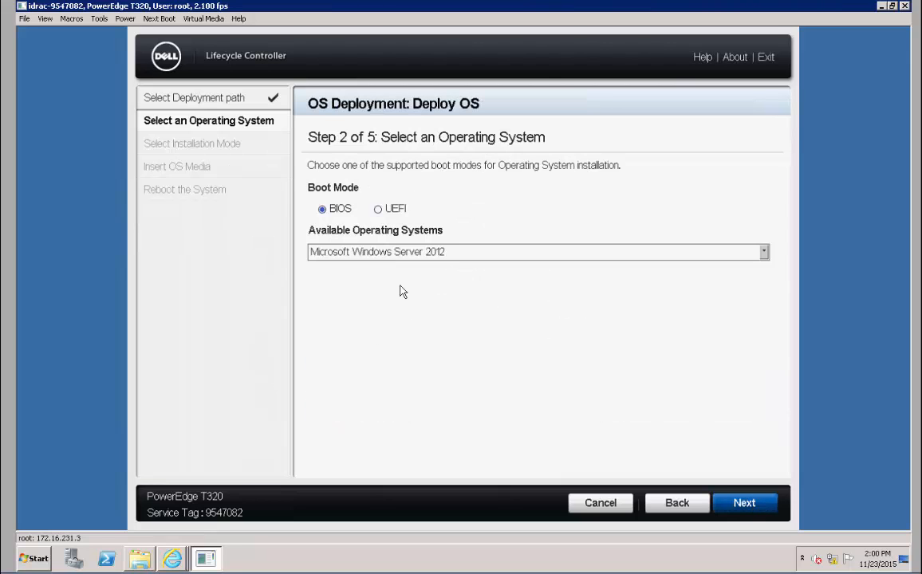
left_click(764, 252)
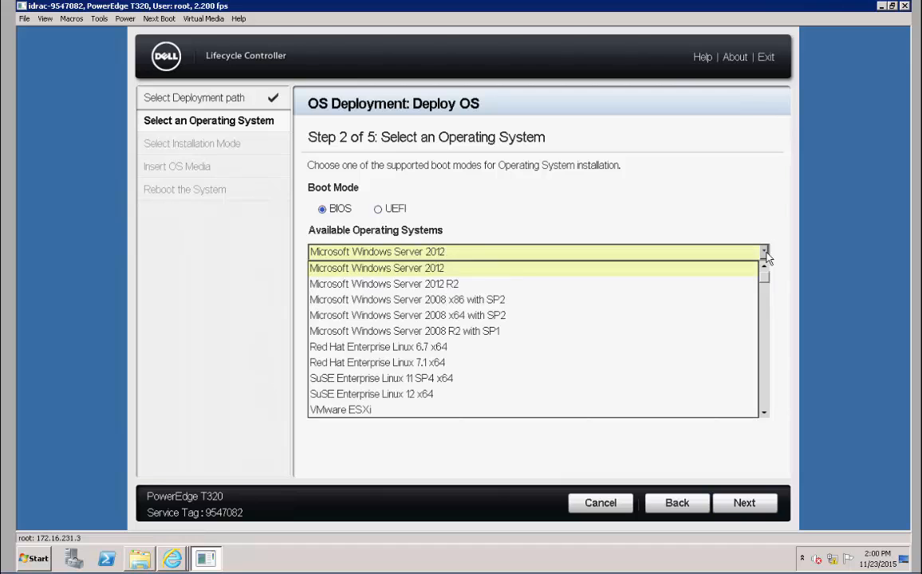
left_click(402, 285)
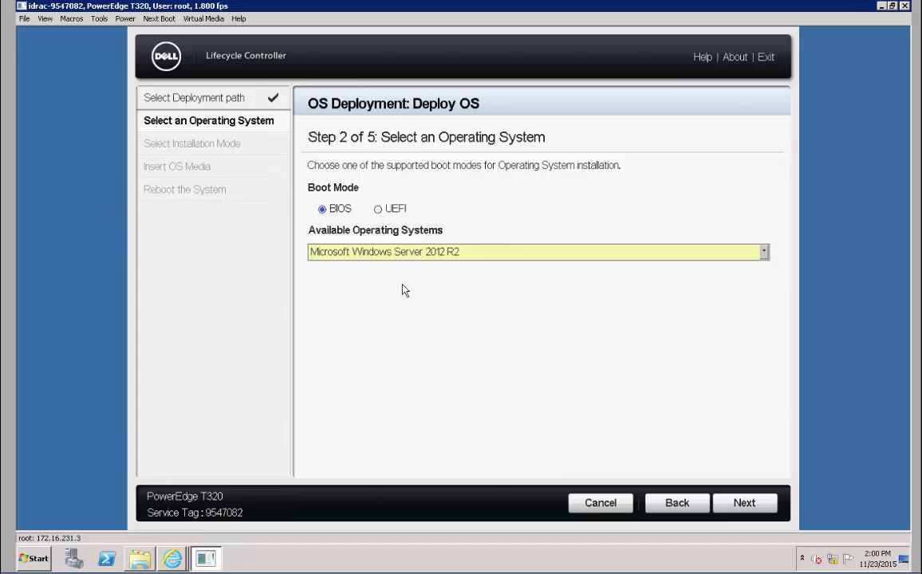
left_click(741, 503)
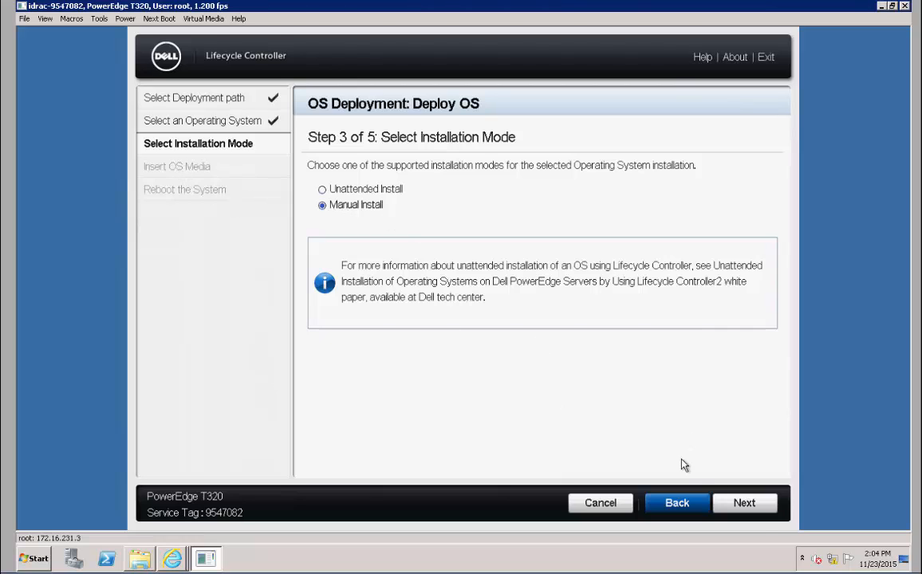
left_click(747, 505)
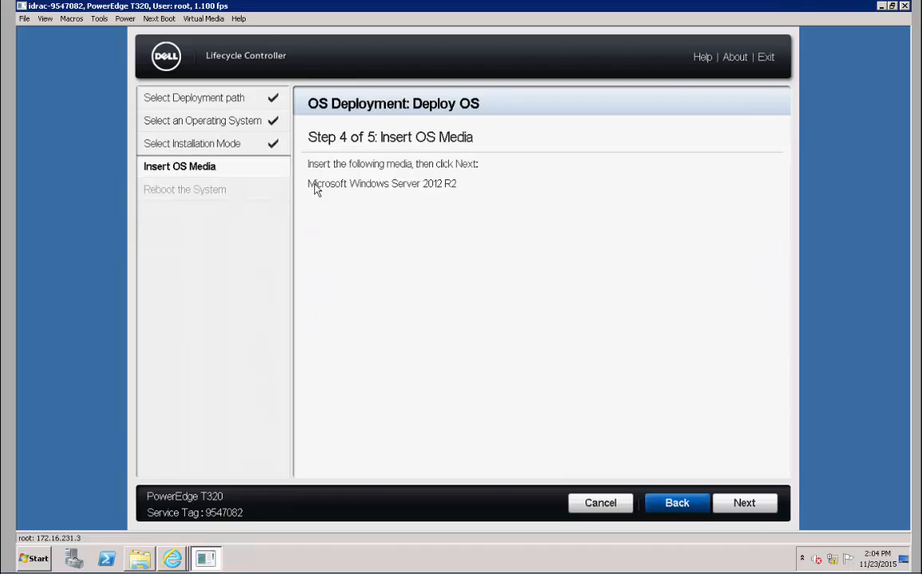
Connect virtual media and start mapping a CD/DVD image from this computer
left_click(190, 19)
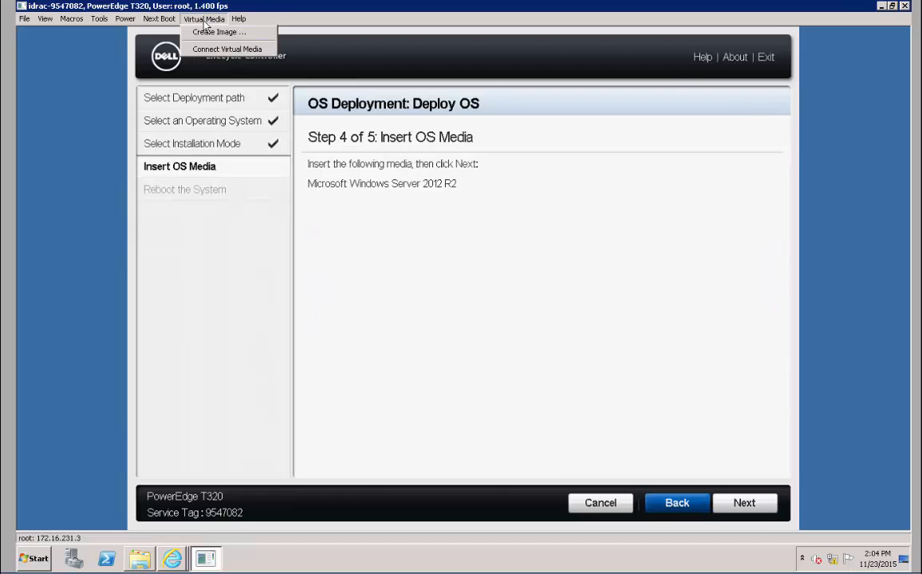
left_click(224, 50)
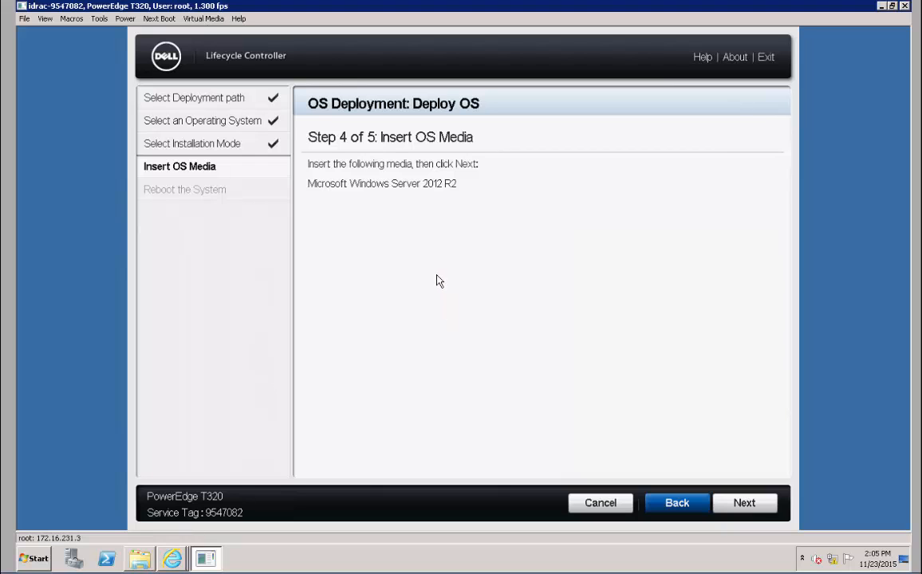
left_click(204, 19)
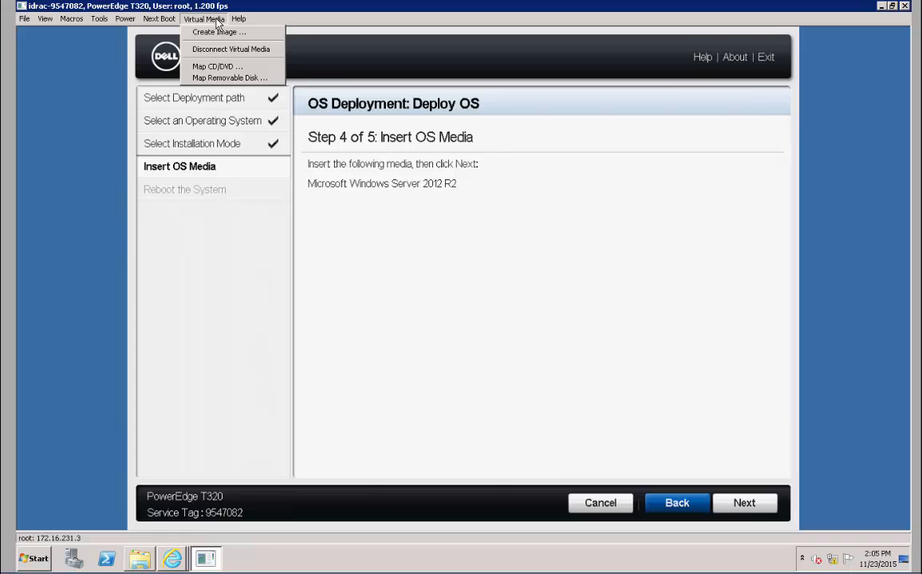
left_click(217, 68)
left_click(546, 254)
left_click(546, 255)
left_click(604, 258)
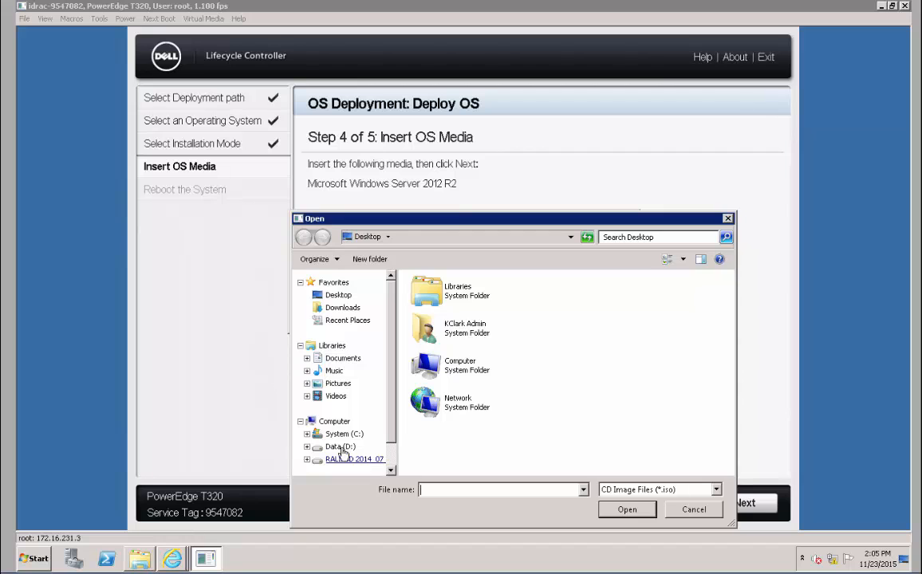
Map the Windows Server 2012 R2 Standard and Datacenter ISO from D:\Source as the virtual DVD and continue
left_click(340, 446)
double_click(445, 311)
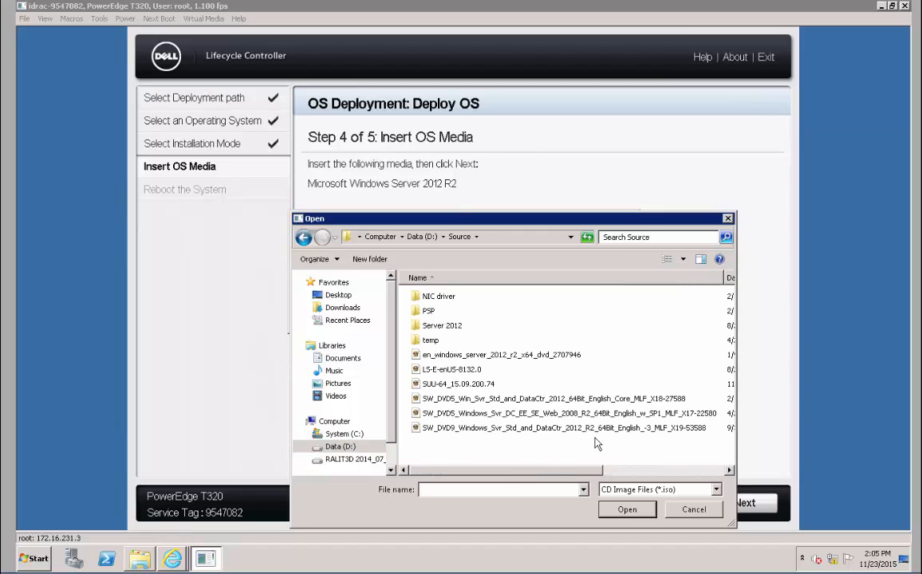
left_click(558, 427)
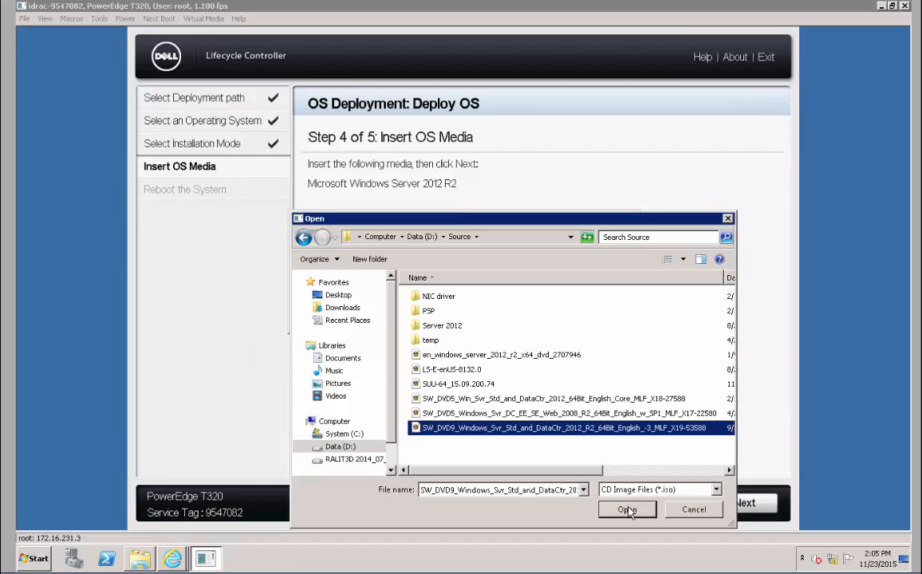
left_click(627, 509)
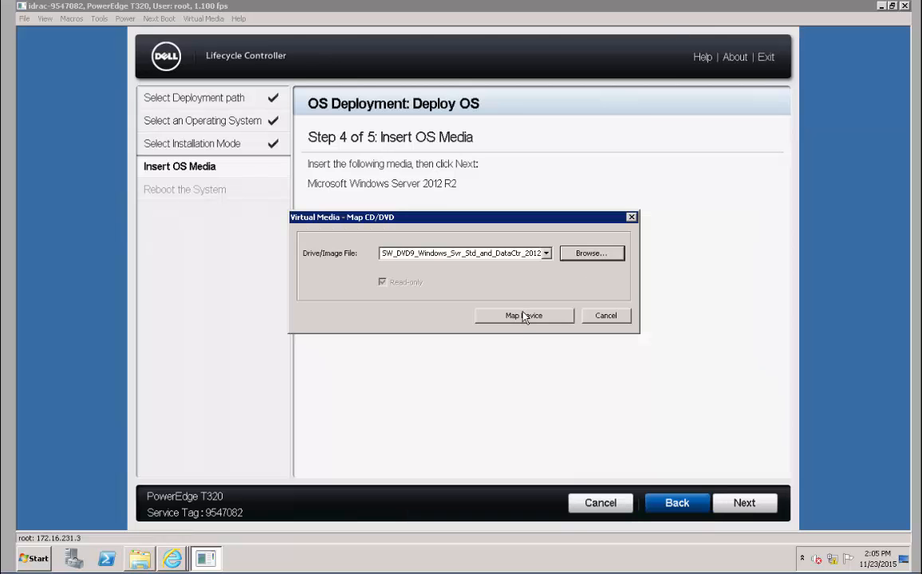
left_click(524, 315)
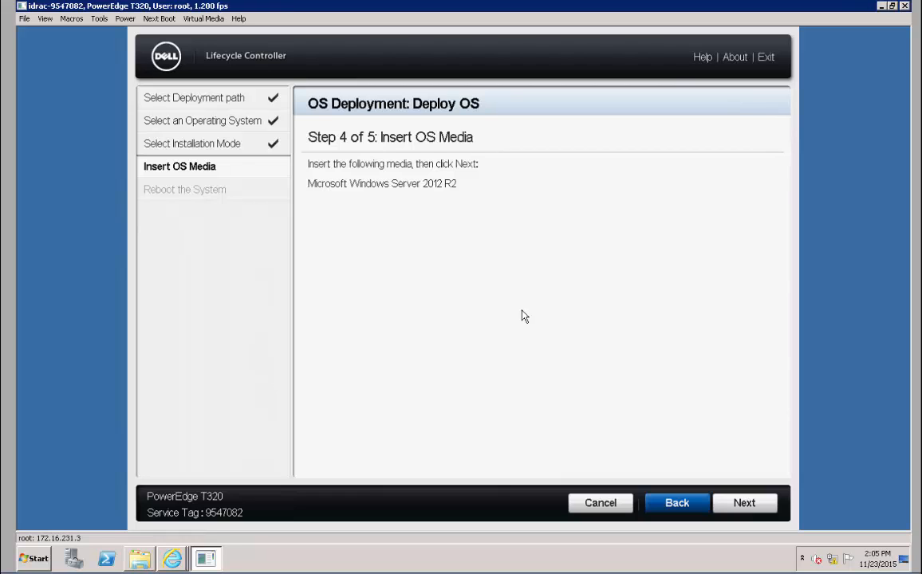
left_click(755, 510)
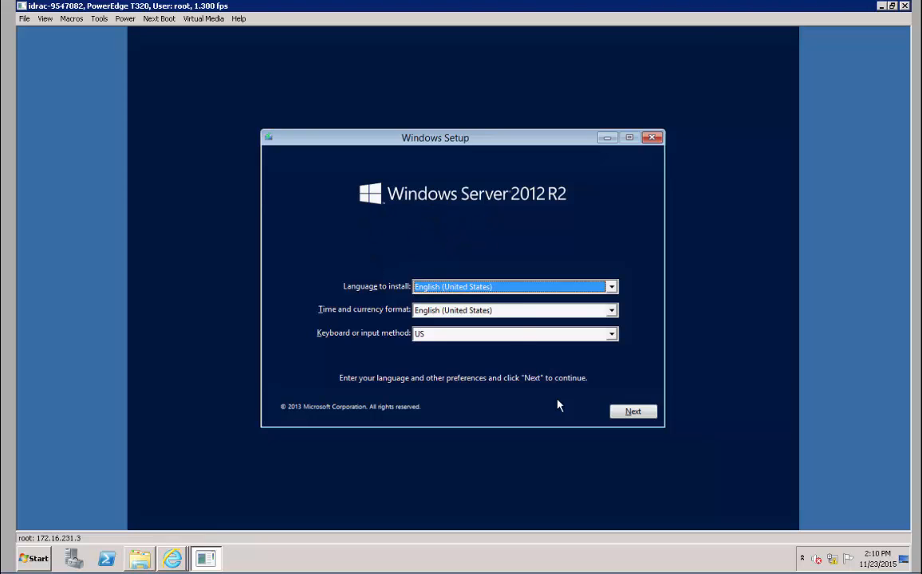
Accept the English (United States) language settings and begin Install now
left_click(634, 412)
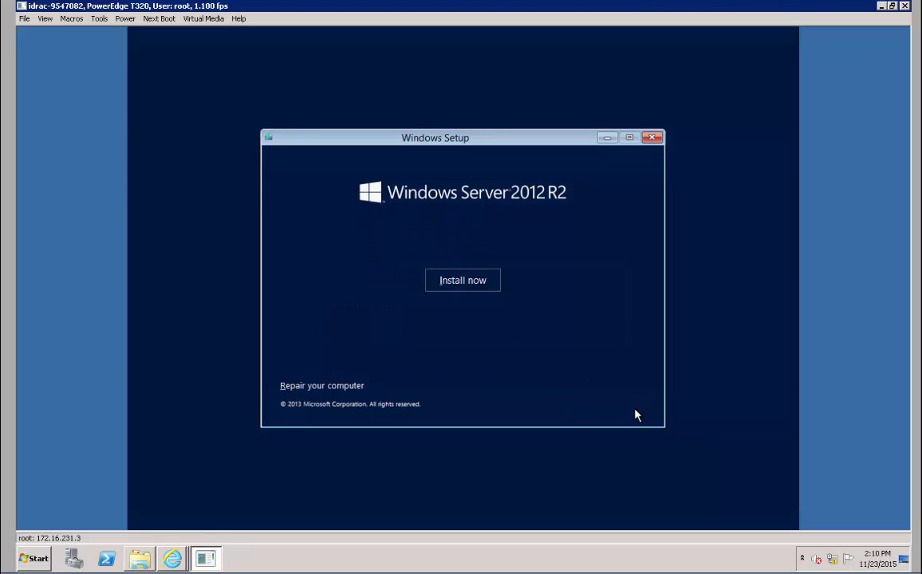
left_click(447, 276)
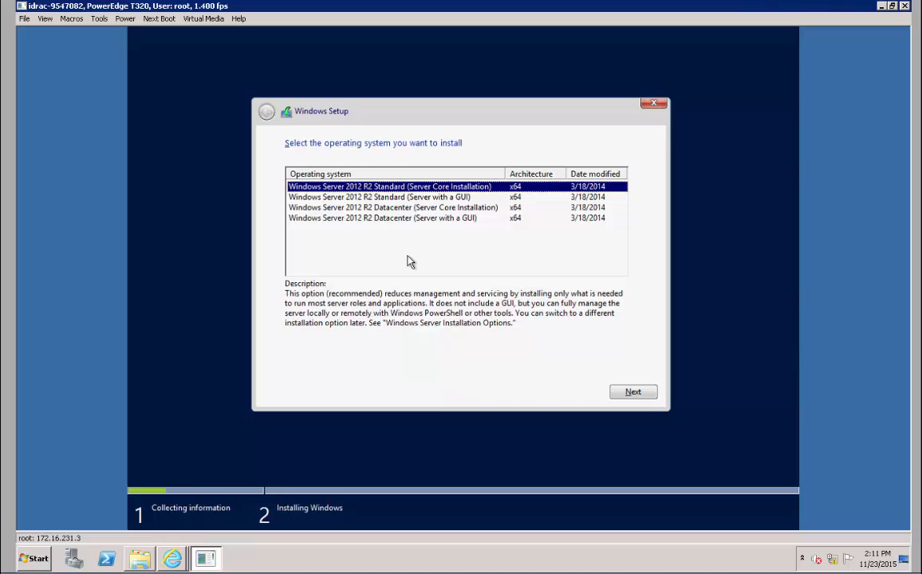
Install Standard (Server with a GUI), accept the license, and custom-install onto the 136.1 GB Drive 0
left_click(354, 198)
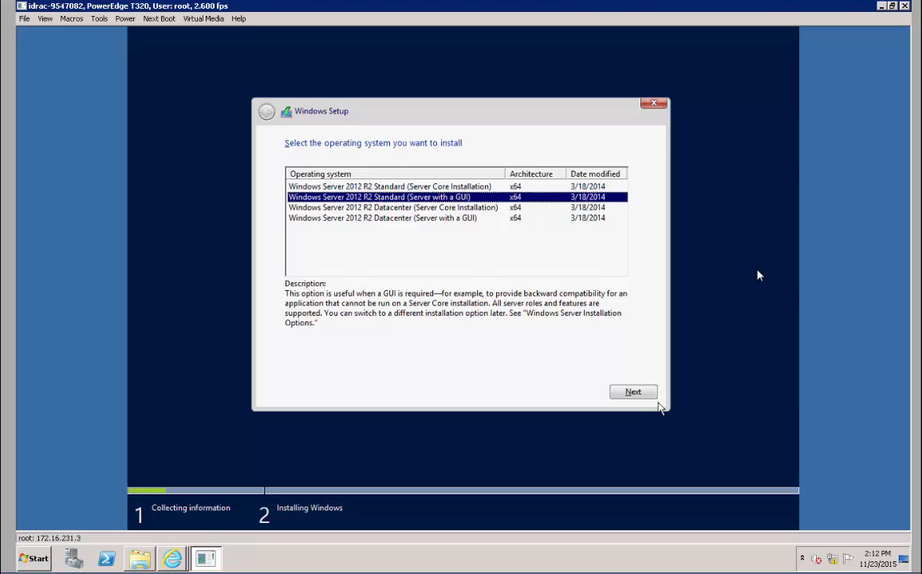
left_click(628, 397)
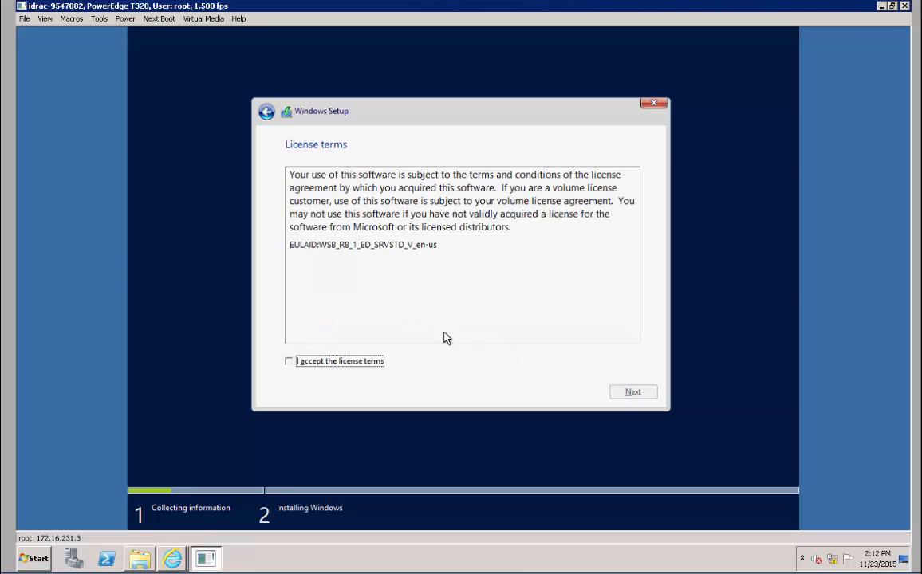
left_click(291, 362)
left_click(635, 400)
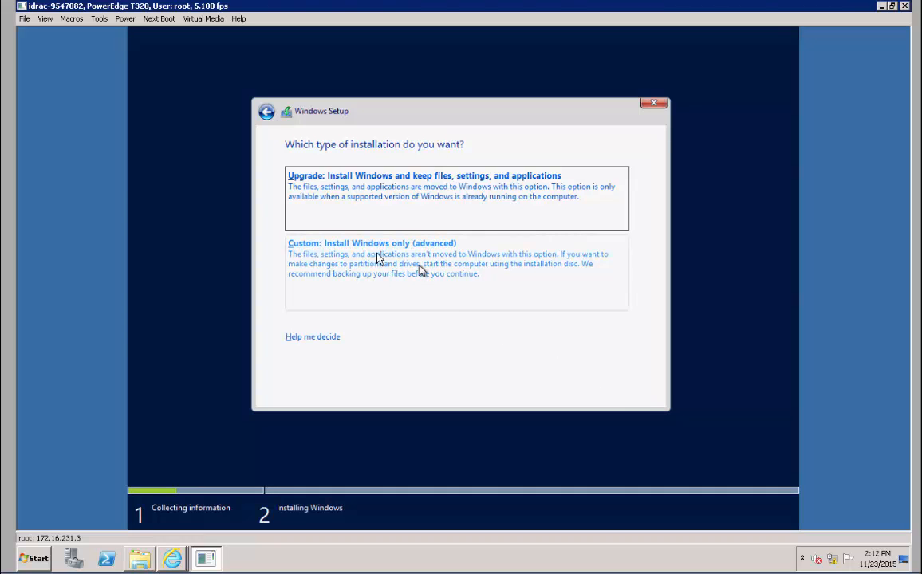
left_click(413, 268)
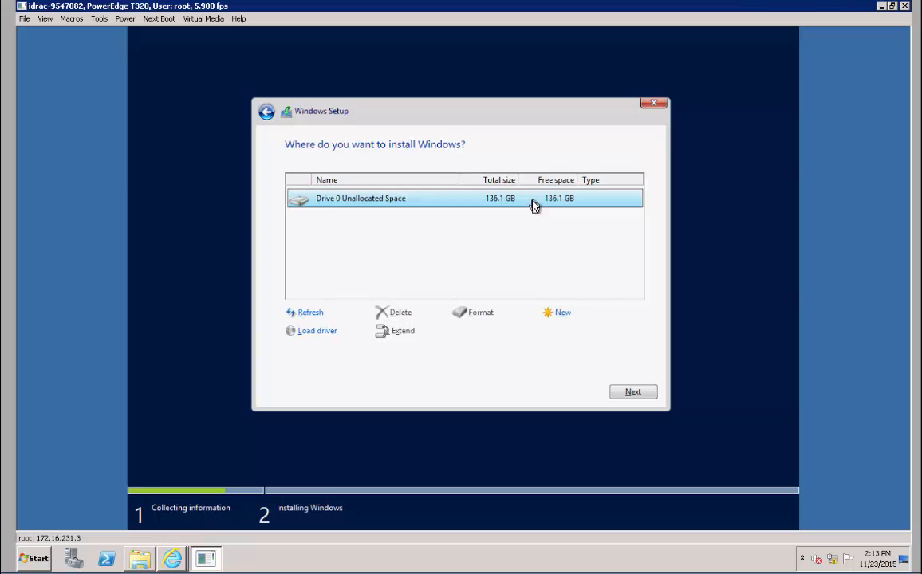
left_click(635, 397)
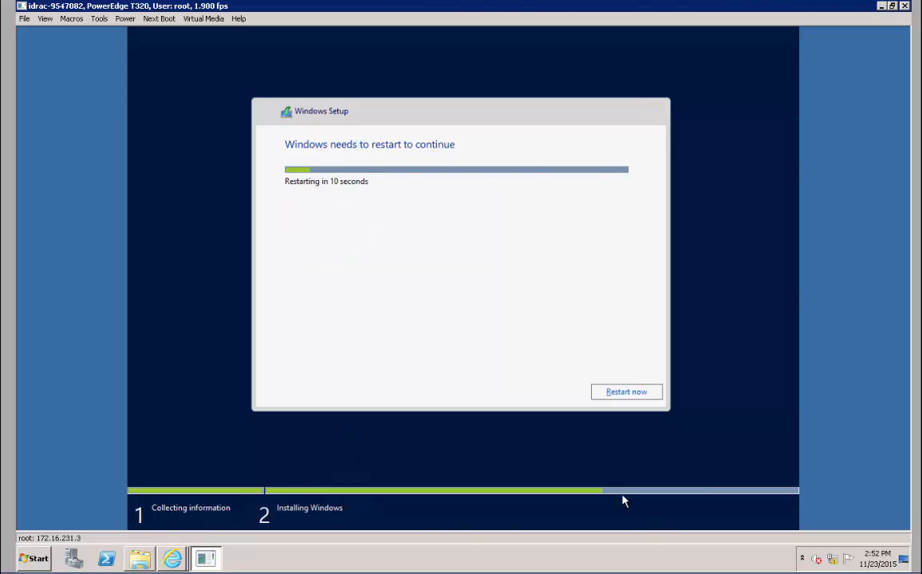
Choose Restart now on the Windows needs to restart screen
left_click(616, 394)
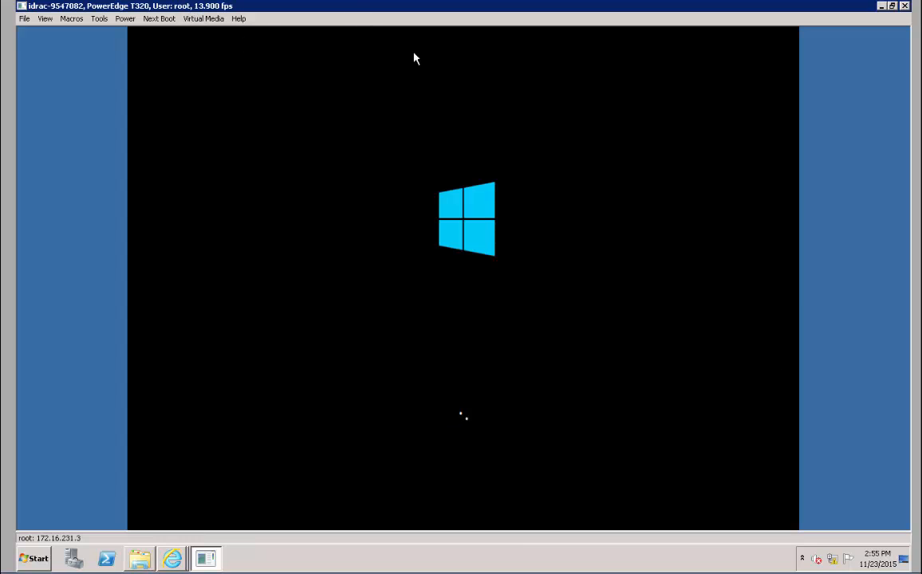
Disconnect the mapped Windows Server ISO from Virtual Media and confirm closing the session
left_click(190, 19)
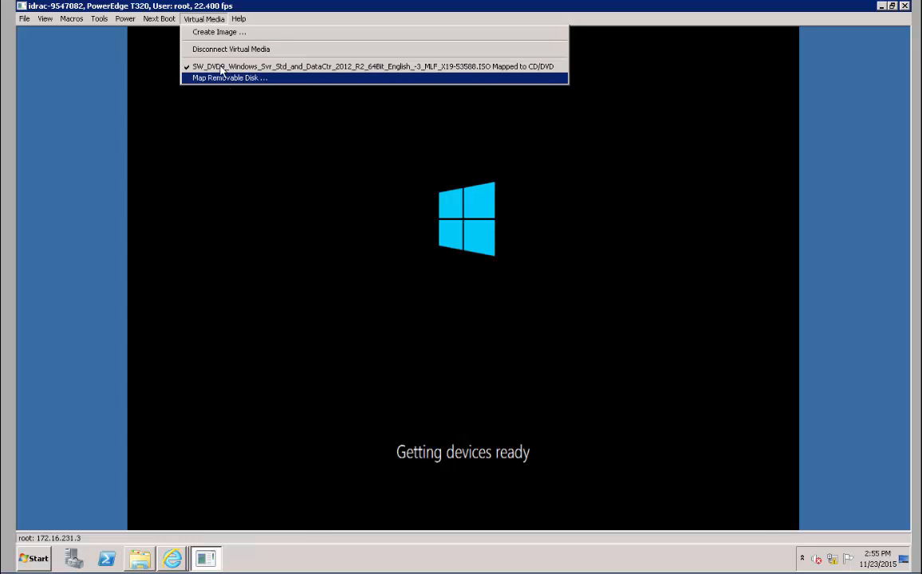
left_click(216, 49)
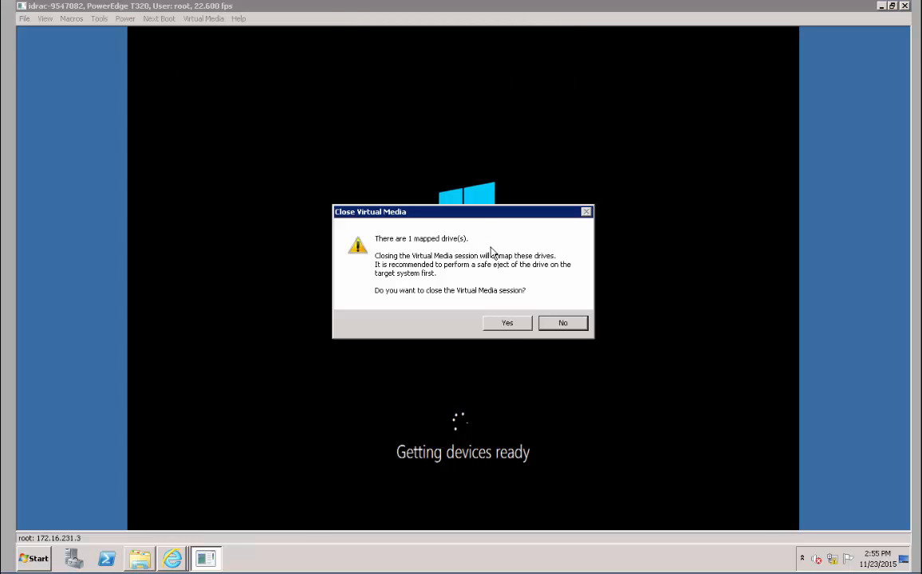
left_click(507, 324)
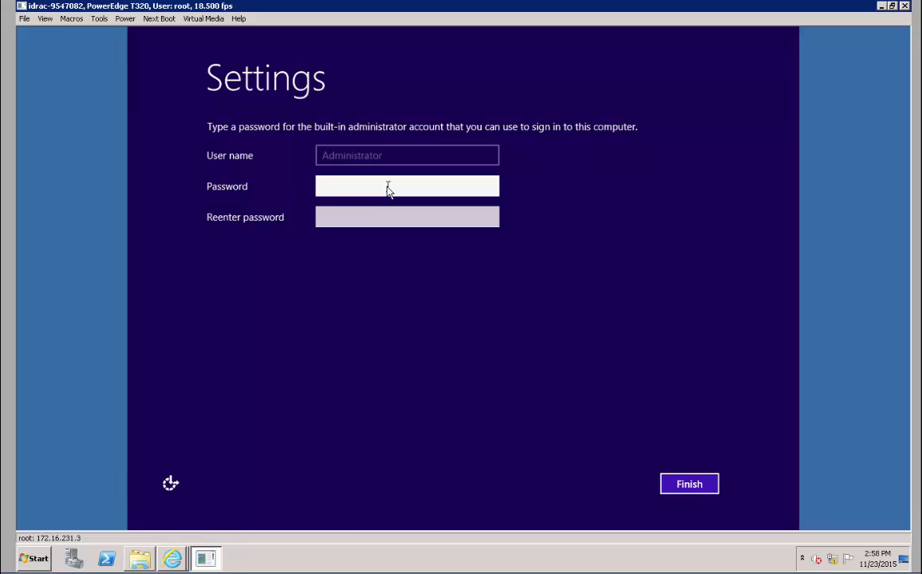
Enter and re-enter the built-in Administrator password, then finish the initial settings
type("•••••••••")
key("Tab")
type("•••••••••")
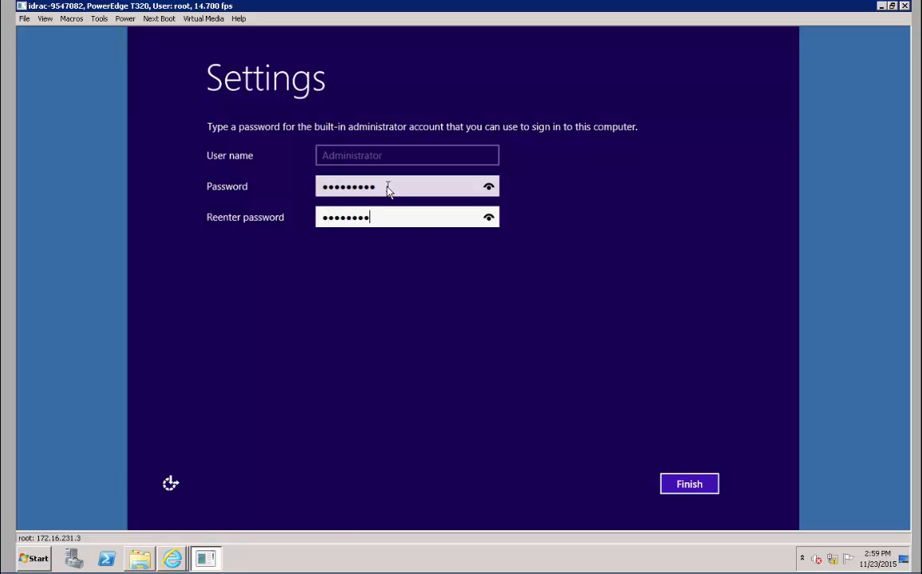
key("BackSpace")
key("BackSpace")
key("BackSpace")
key("BackSpace")
key("BackSpace")
key("BackSpace")
key("BackSpace")
key("BackSpace")
type("•••••••••")
left_click(688, 484)
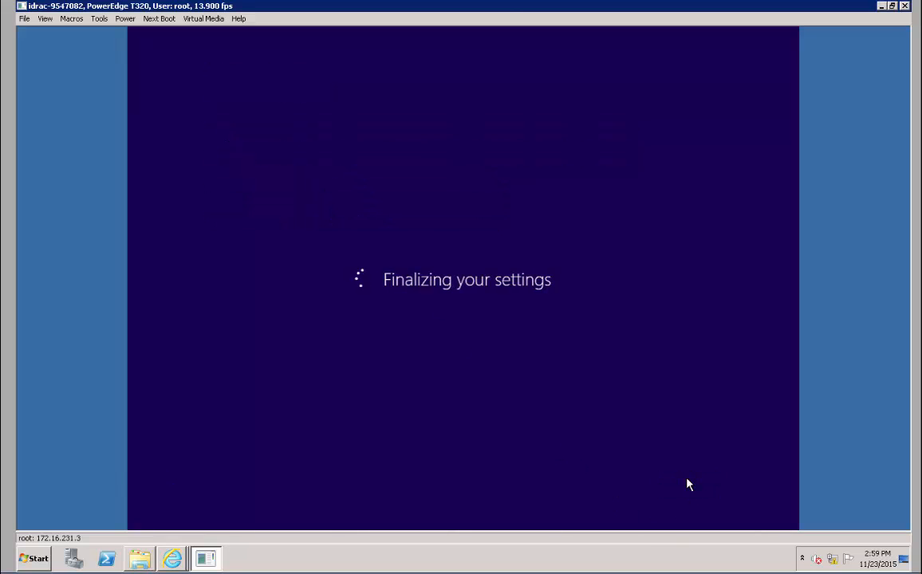